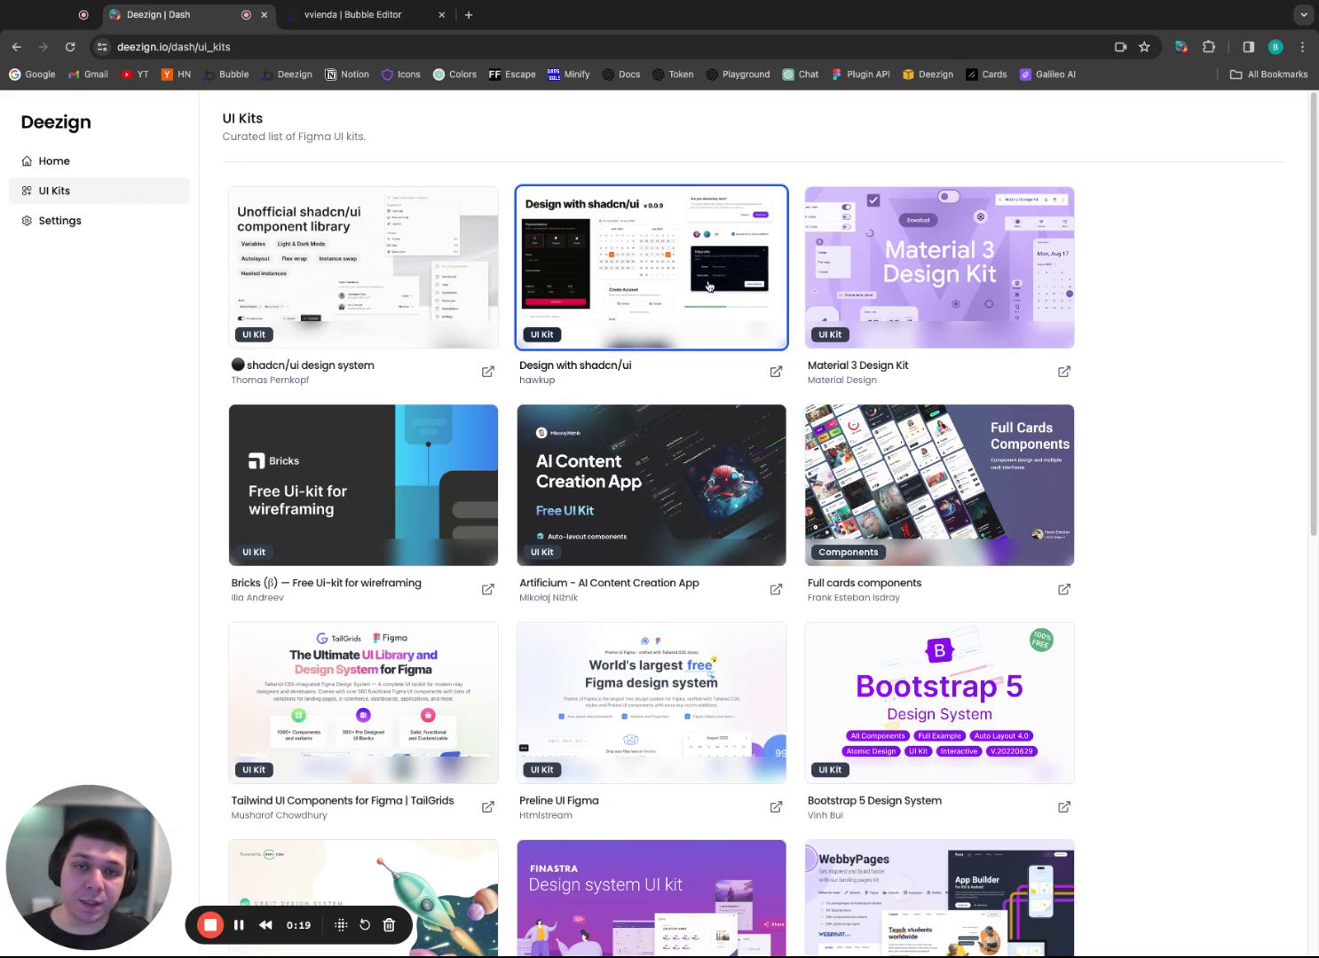
Scroll through the Design with shadcn/ui community file and choose an account to open it.
scroll(706, 282, "down", 2)
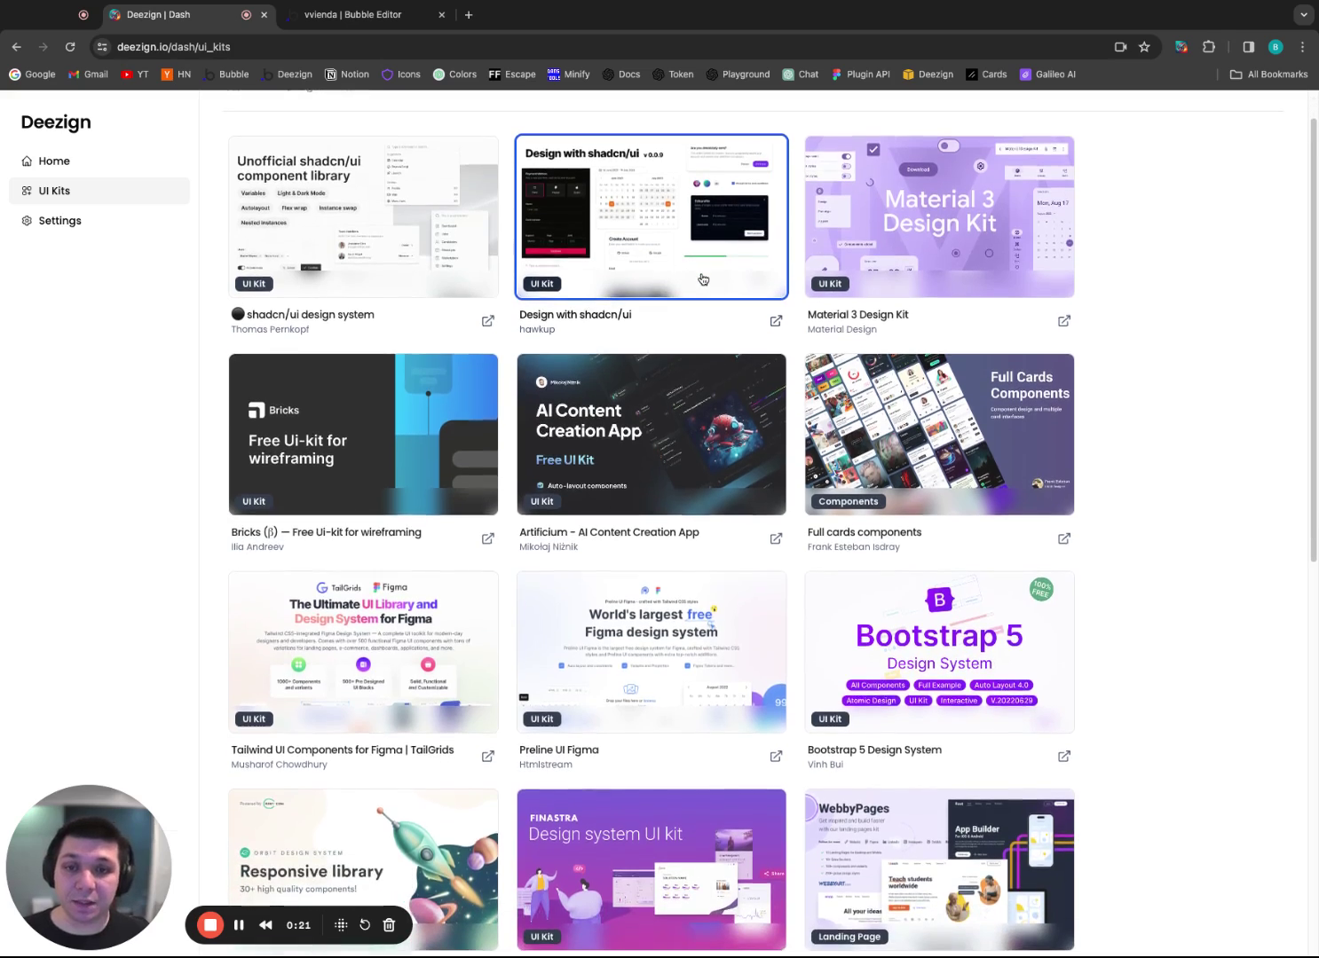
scroll(702, 279, "down", 2)
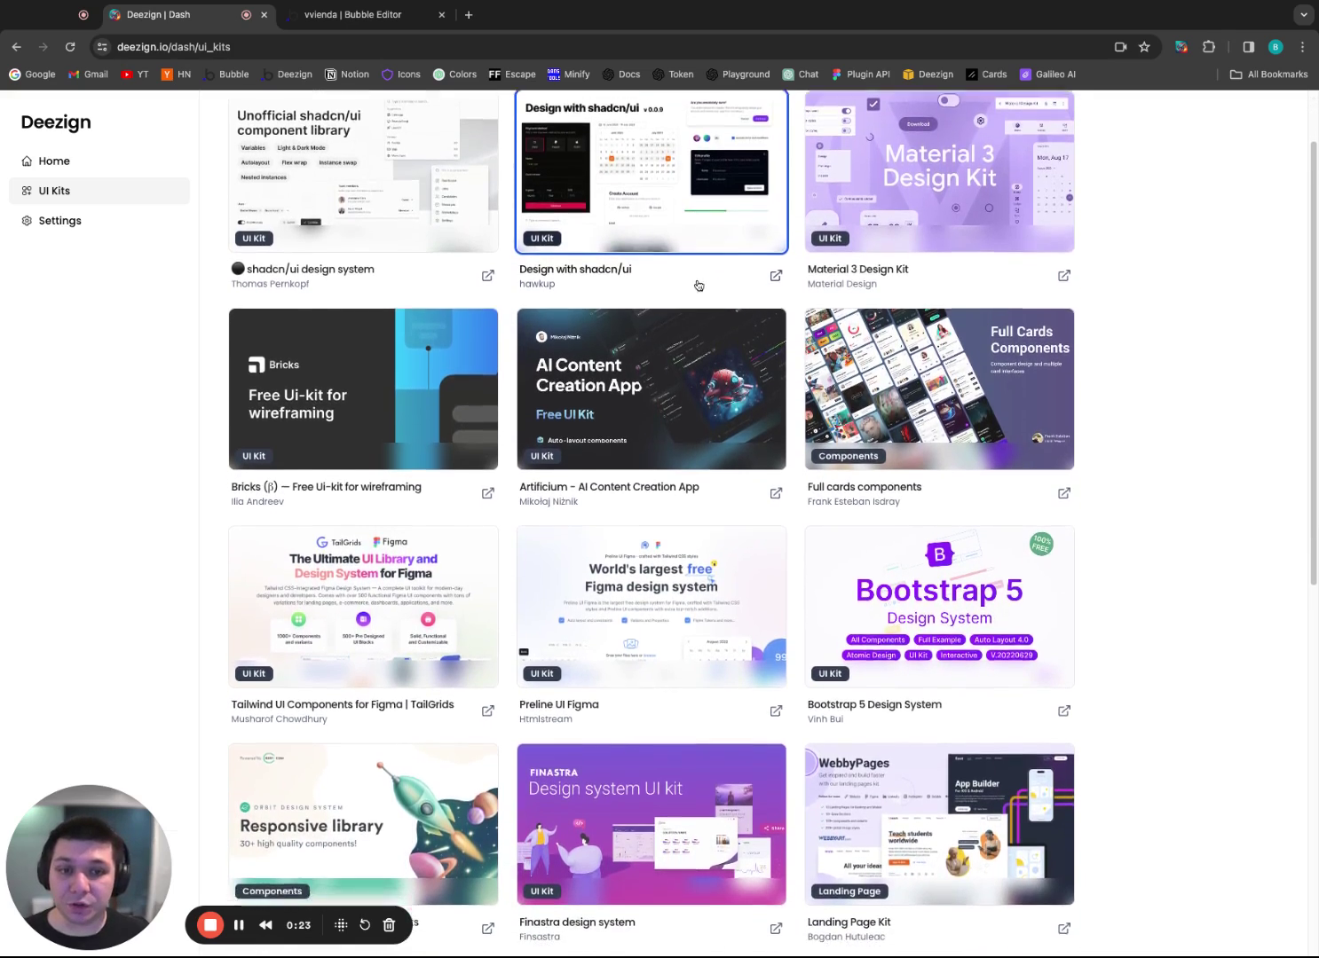
scroll(674, 346, "down", 1)
scroll(668, 355, "down", 1)
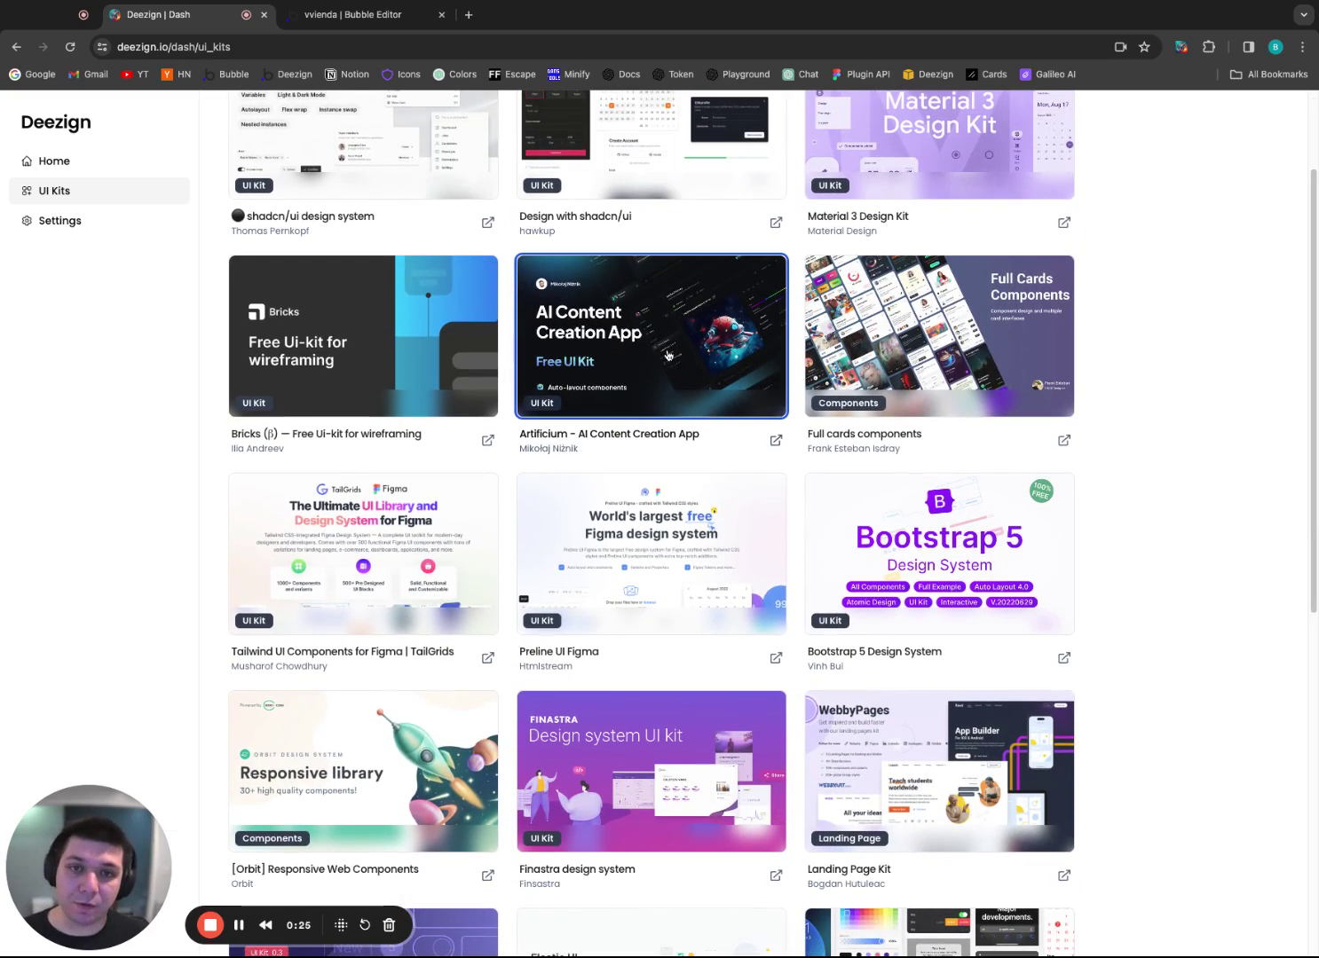
scroll(668, 351, "down", 3)
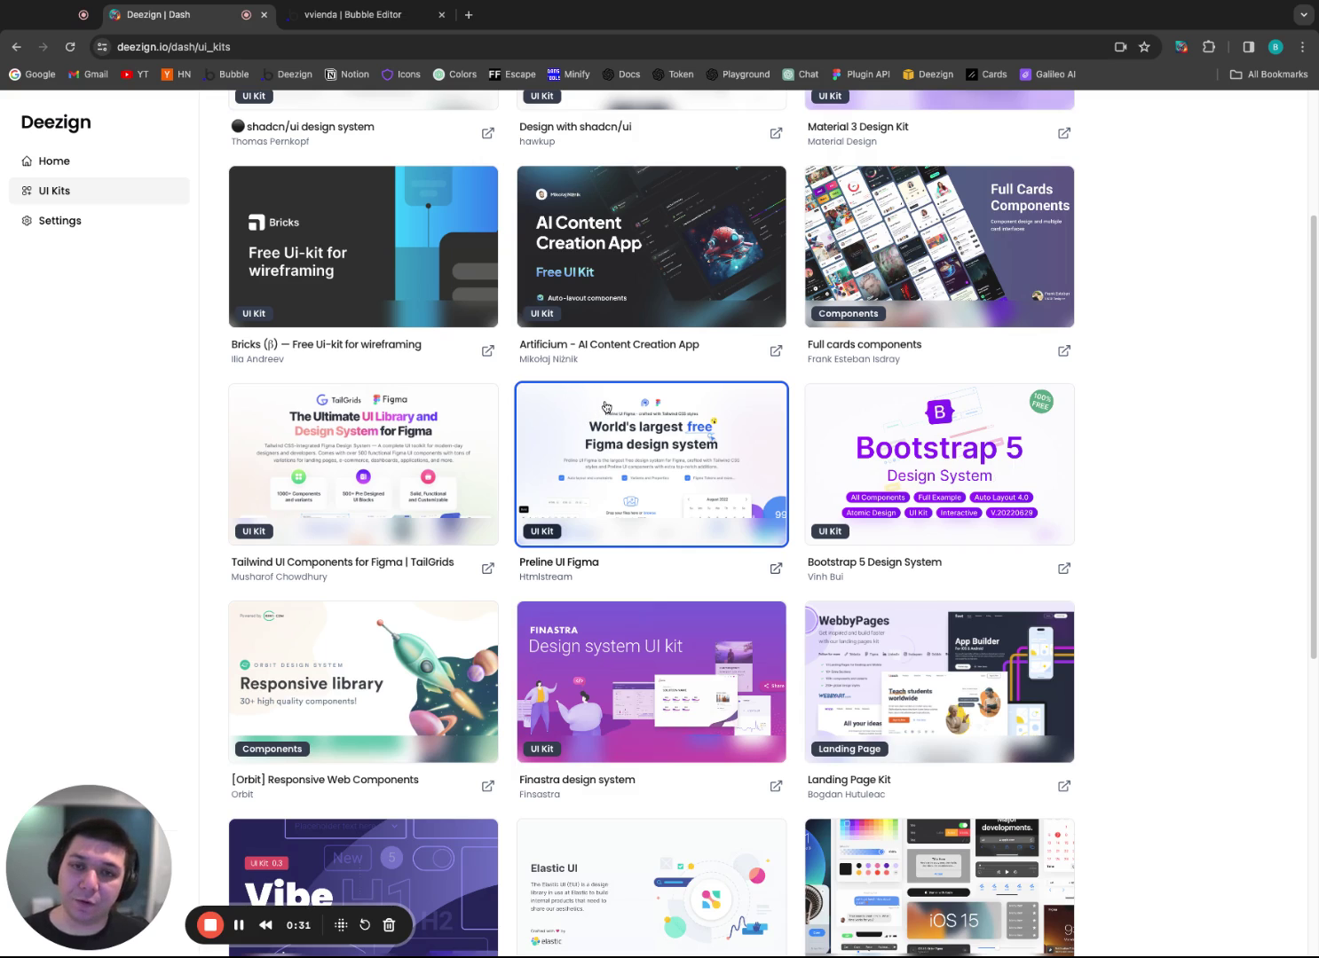
scroll(606, 408, "up", 5)
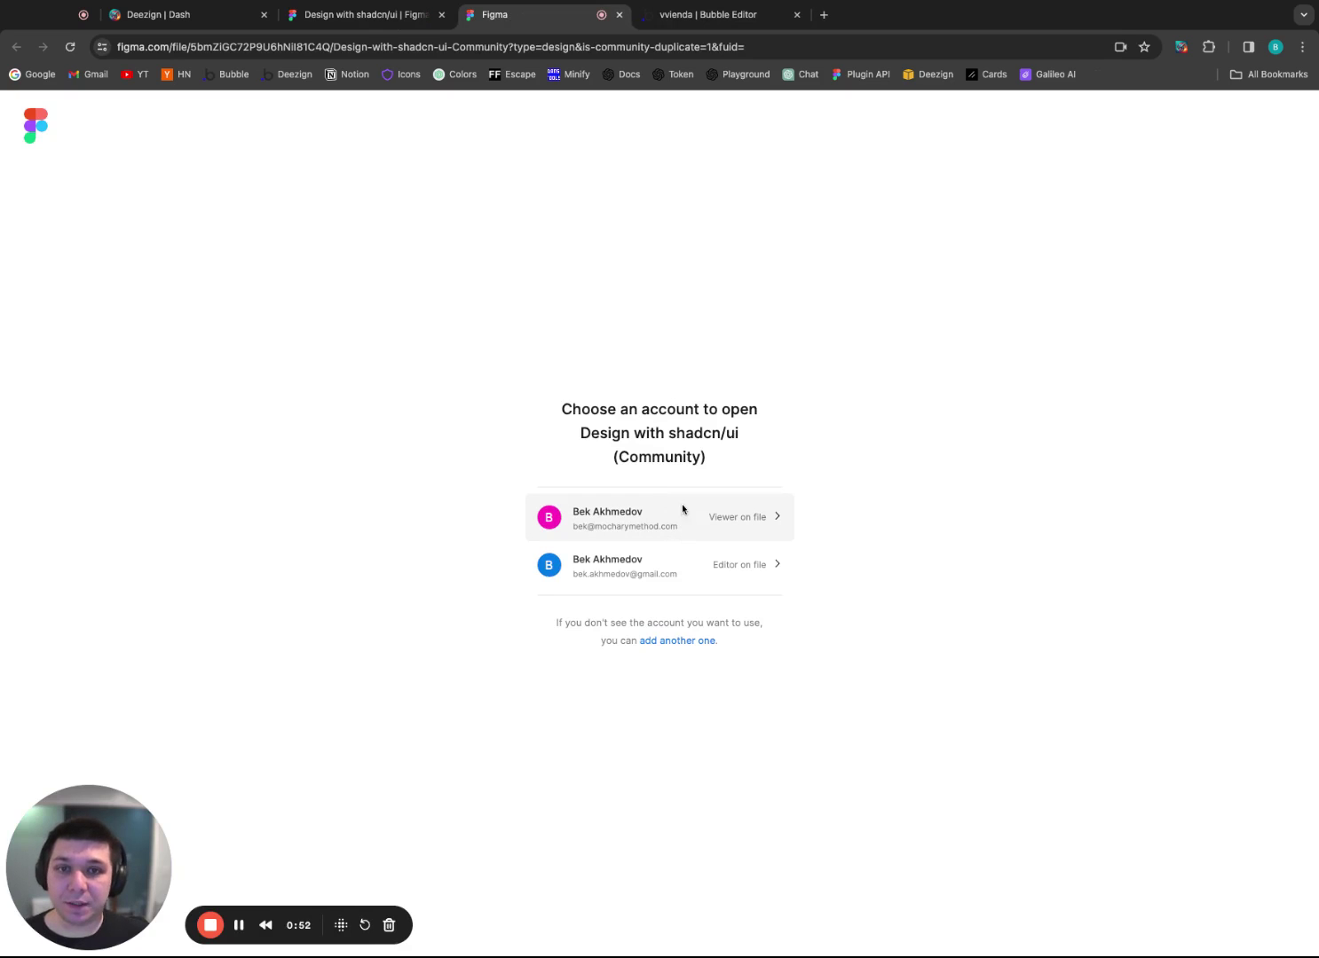
left_click(709, 567)
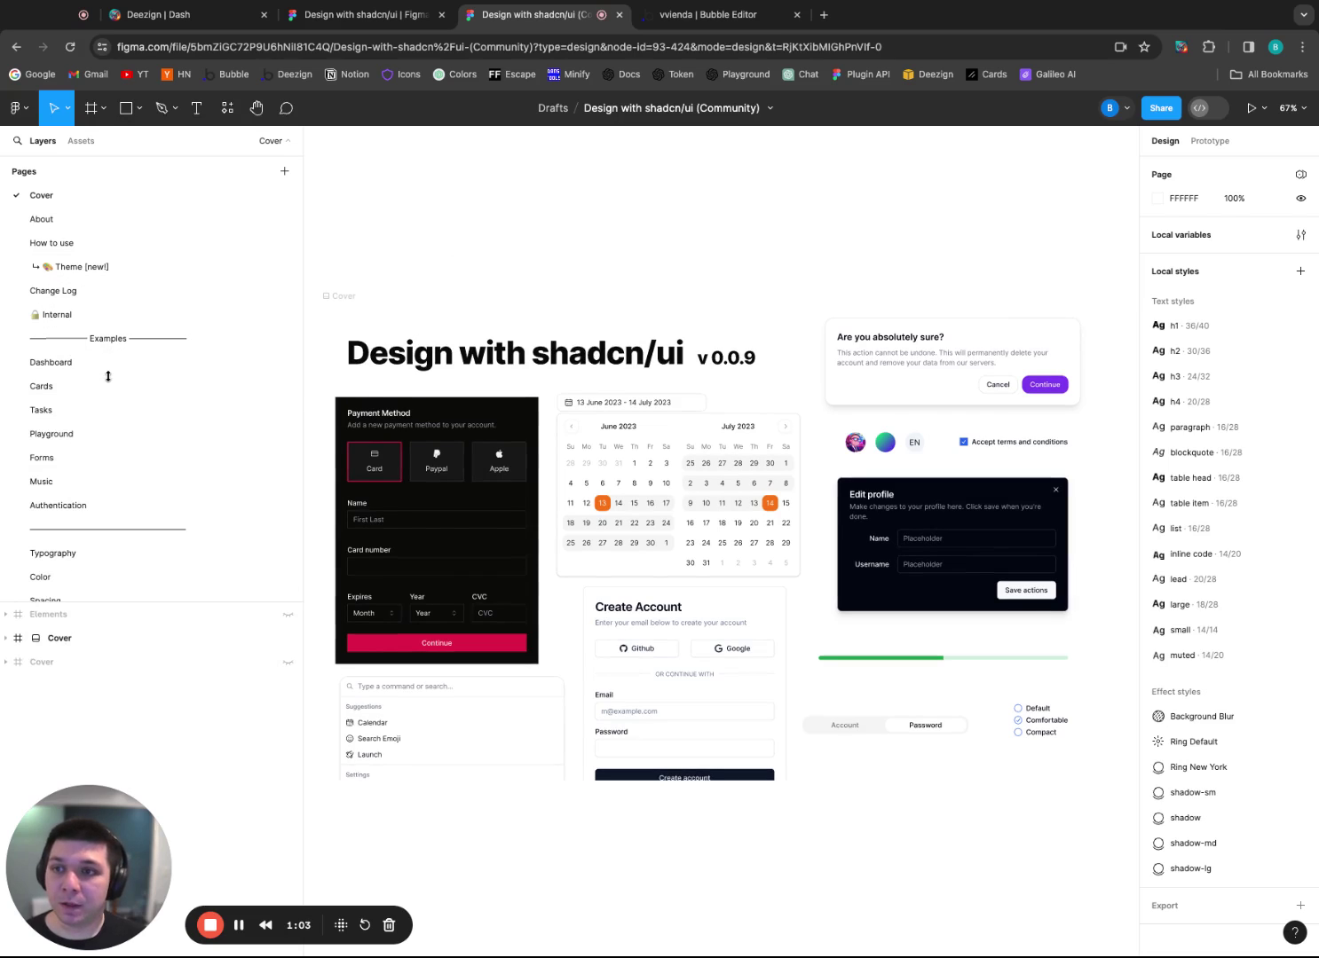
Browse the Dashboard, Cards and Forms example pages, bringing the Profile form into view.
left_click(62, 362)
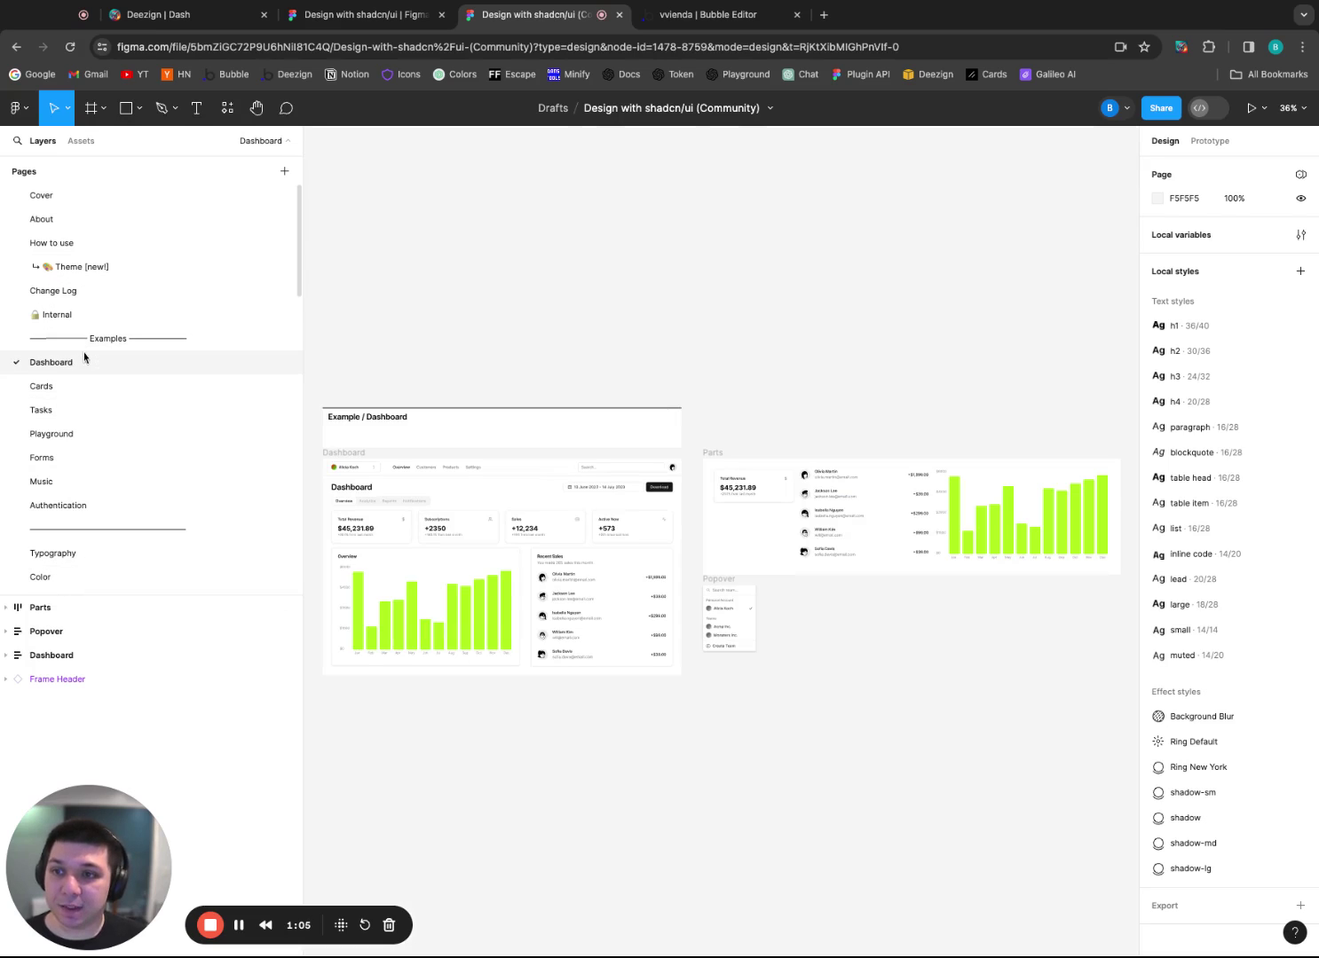
left_click(148, 388)
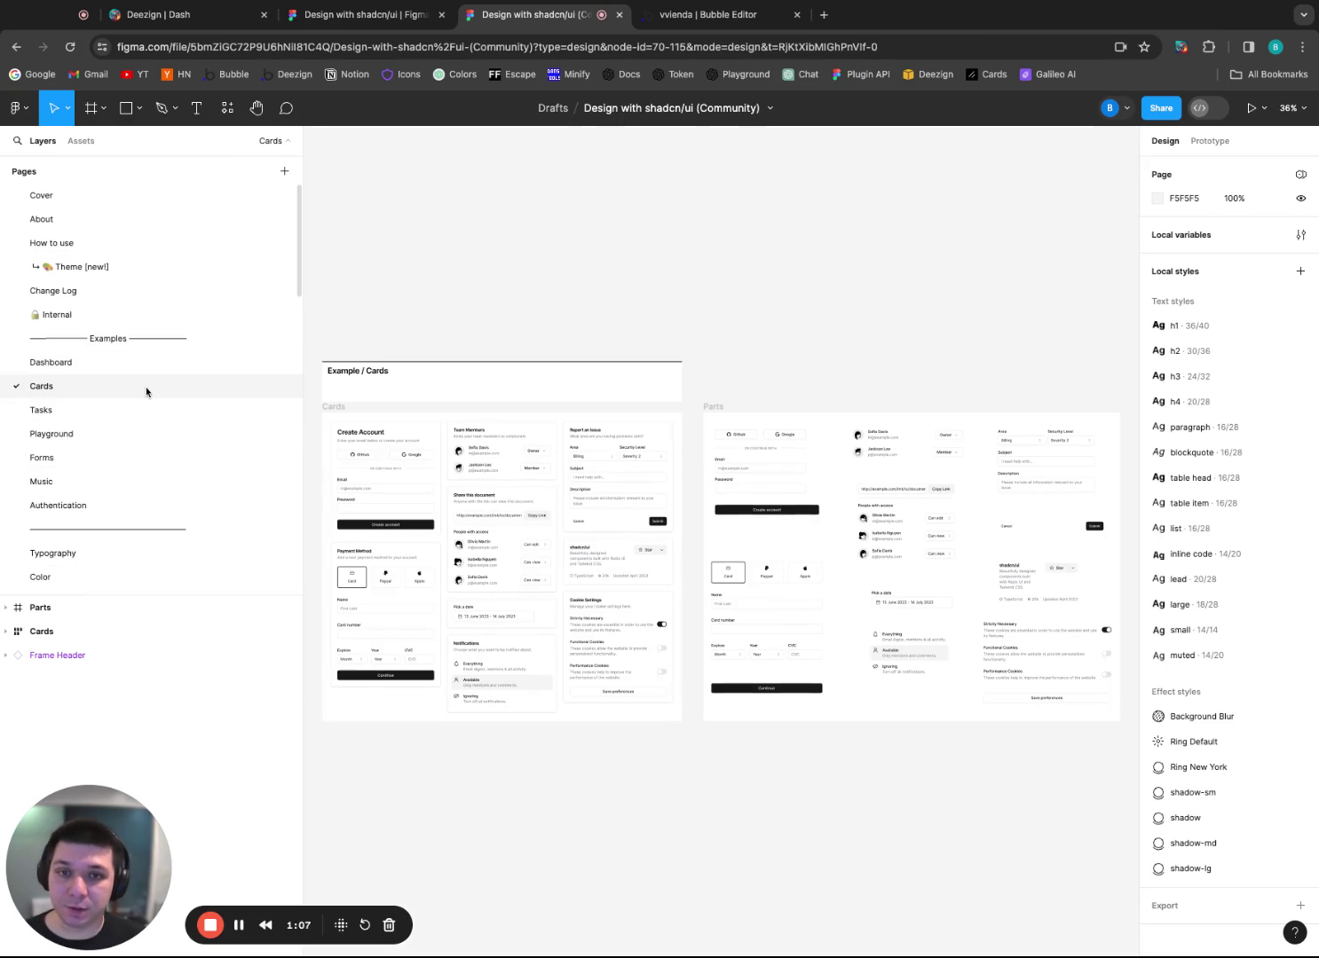
left_click(60, 456)
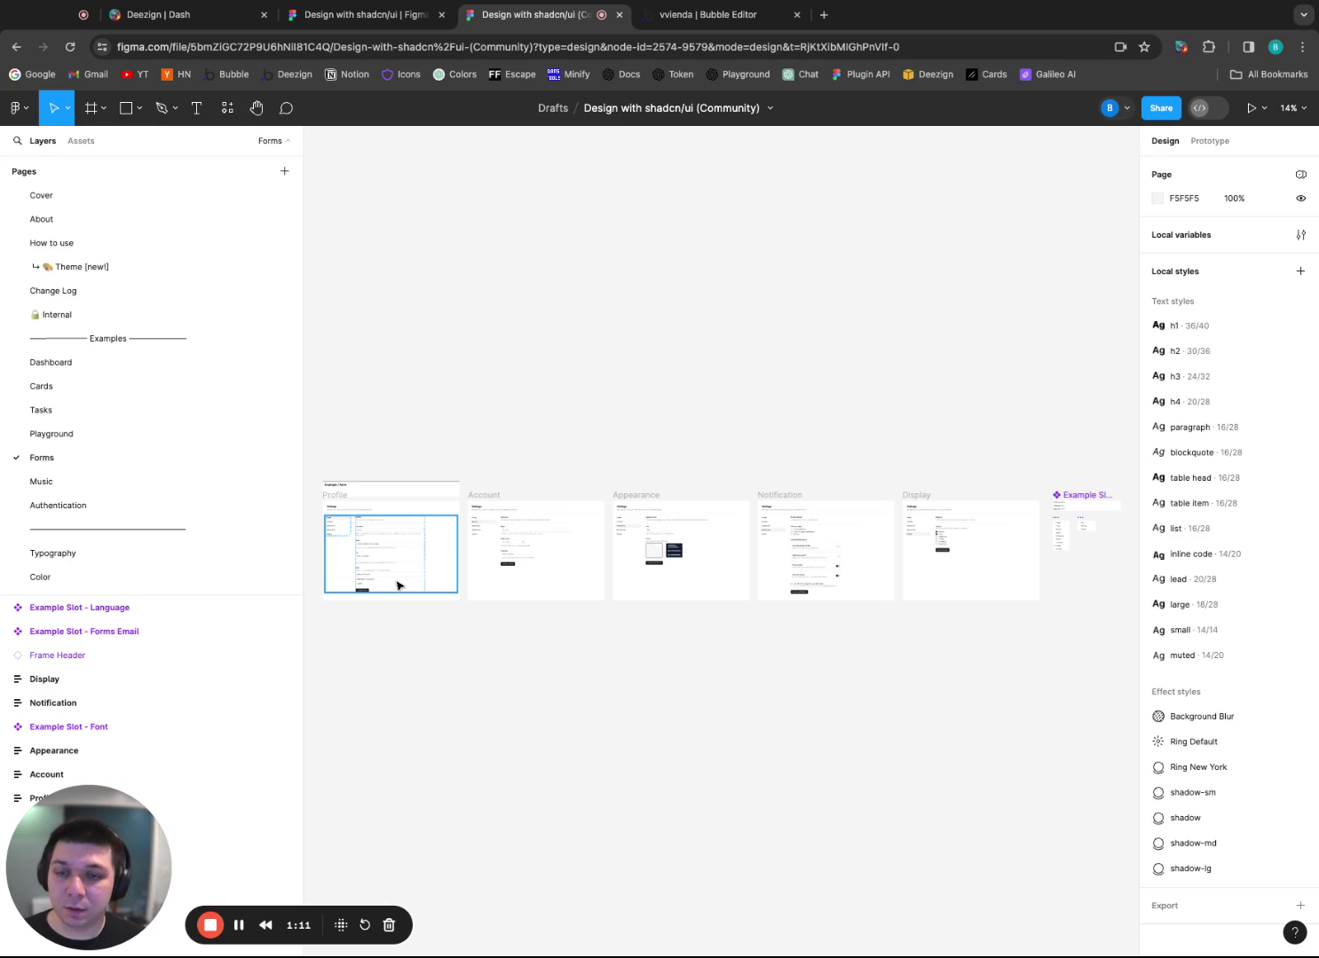
scroll(393, 588, "up", 5)
left_click_drag(465, 683, 721, 656)
scroll(803, 621, "down", 4)
scroll(886, 670, "right", 6)
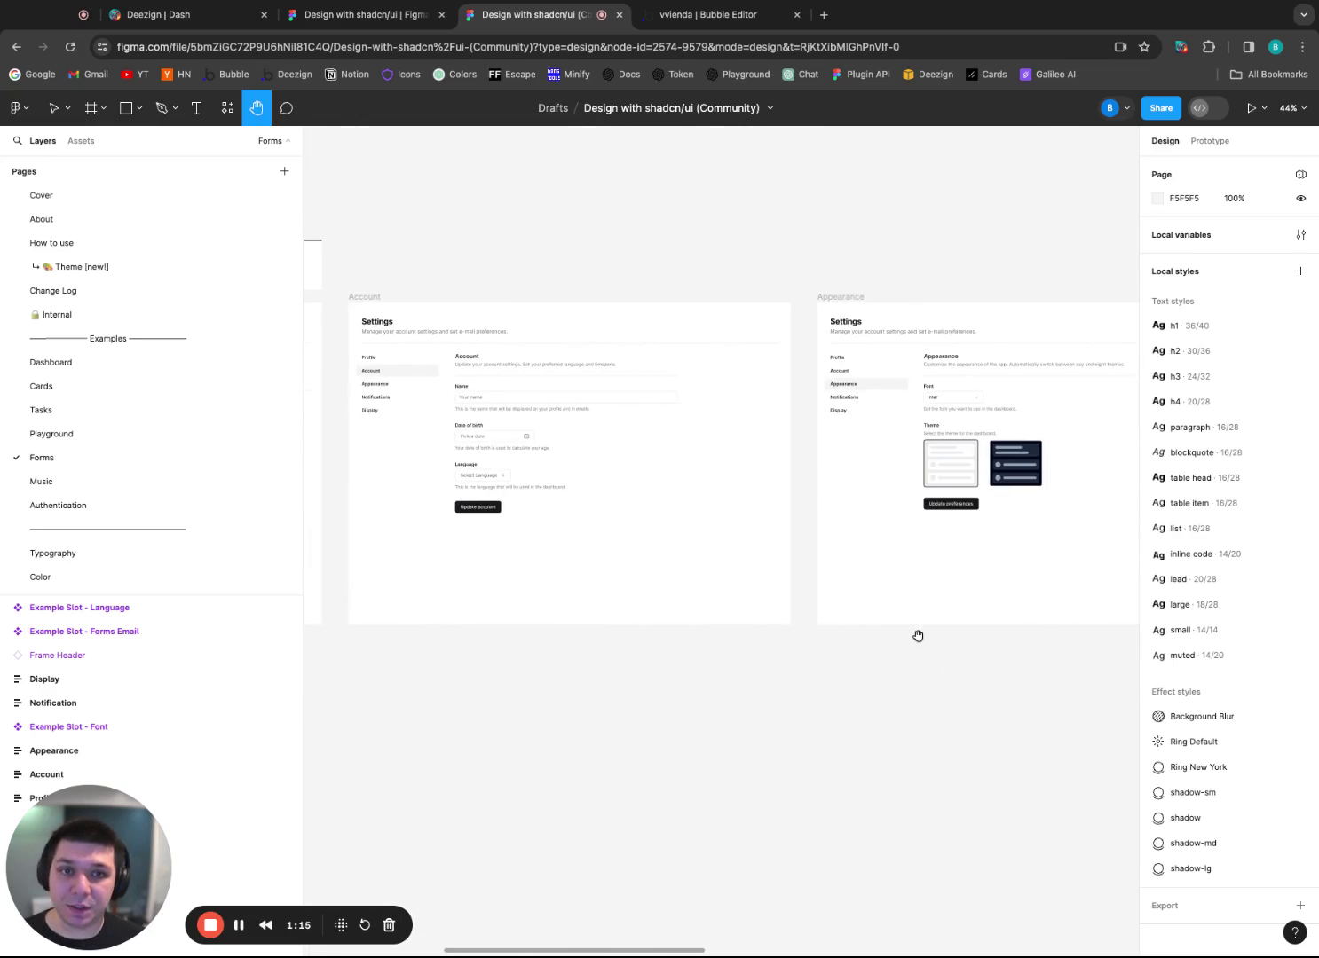
scroll(190, 441, "down", 5)
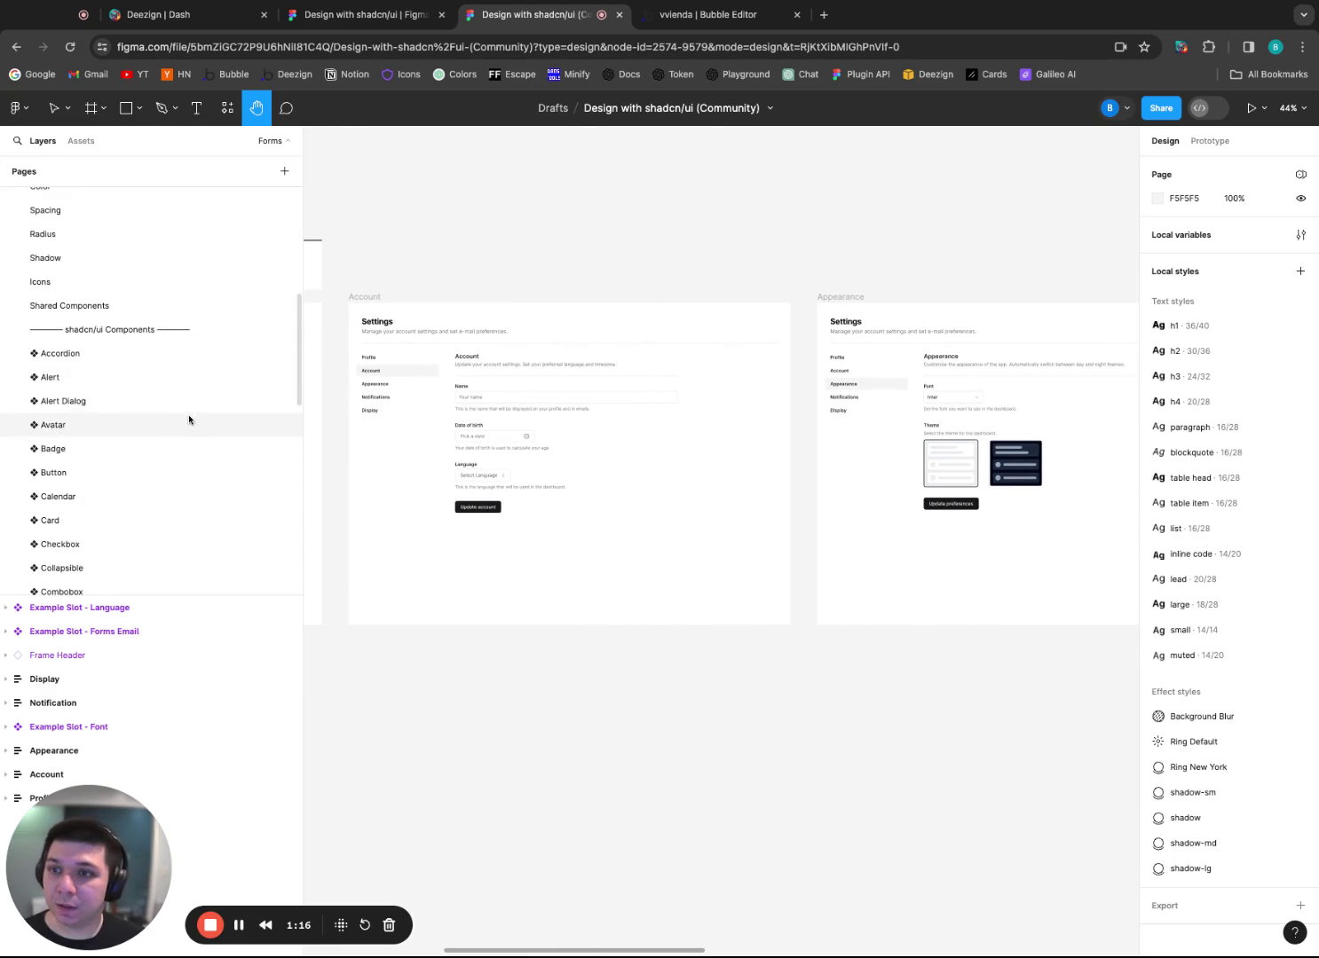
Look through the Accordion, Alert Dialog and Avatar pages, then return to Cards.
left_click(142, 351)
left_click(127, 396)
left_click(112, 424)
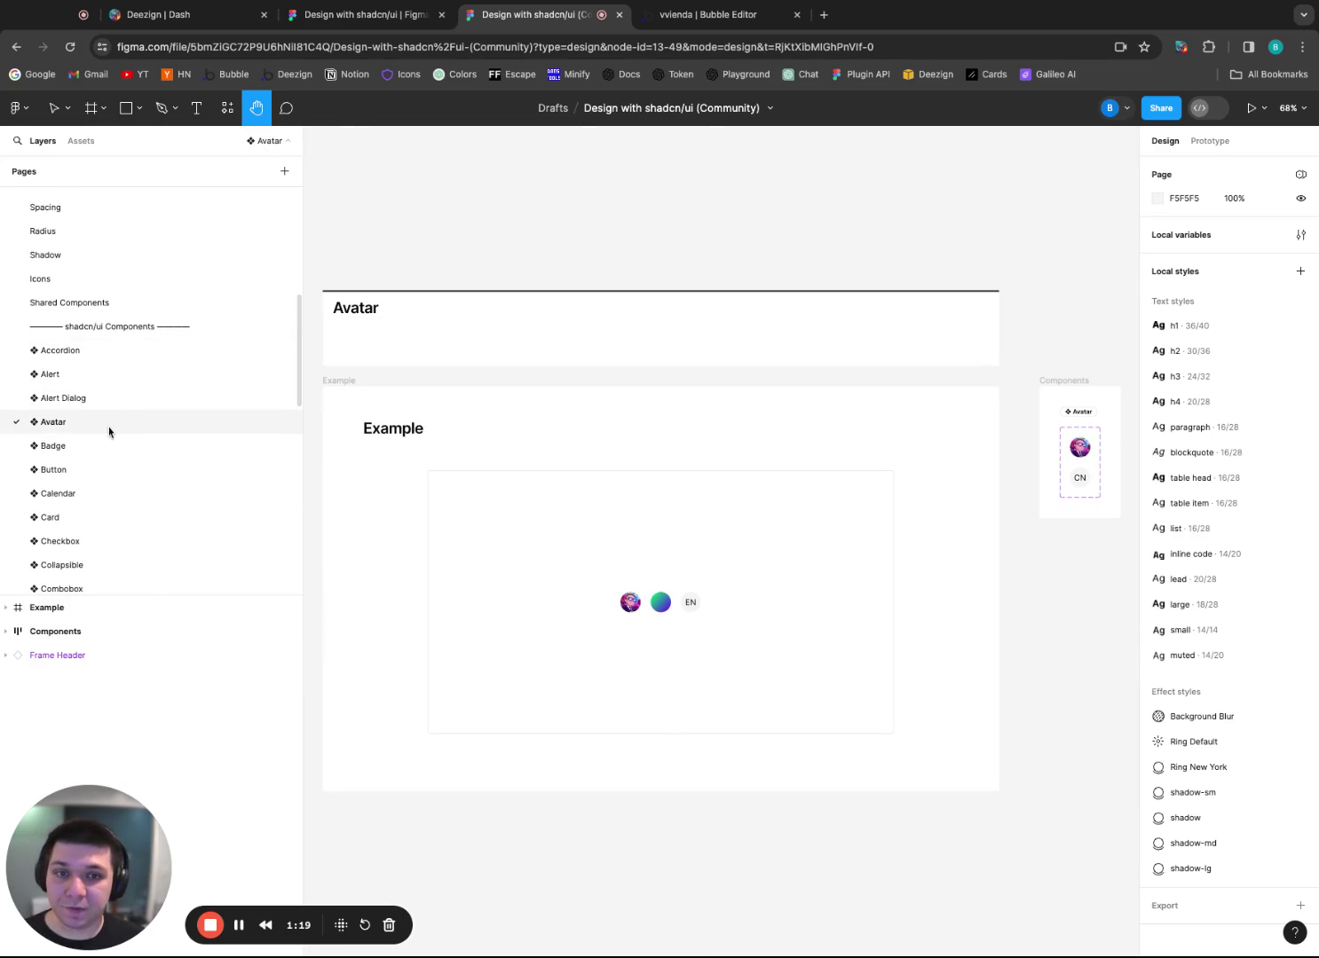
scroll(117, 324, "up", 5)
left_click(96, 377)
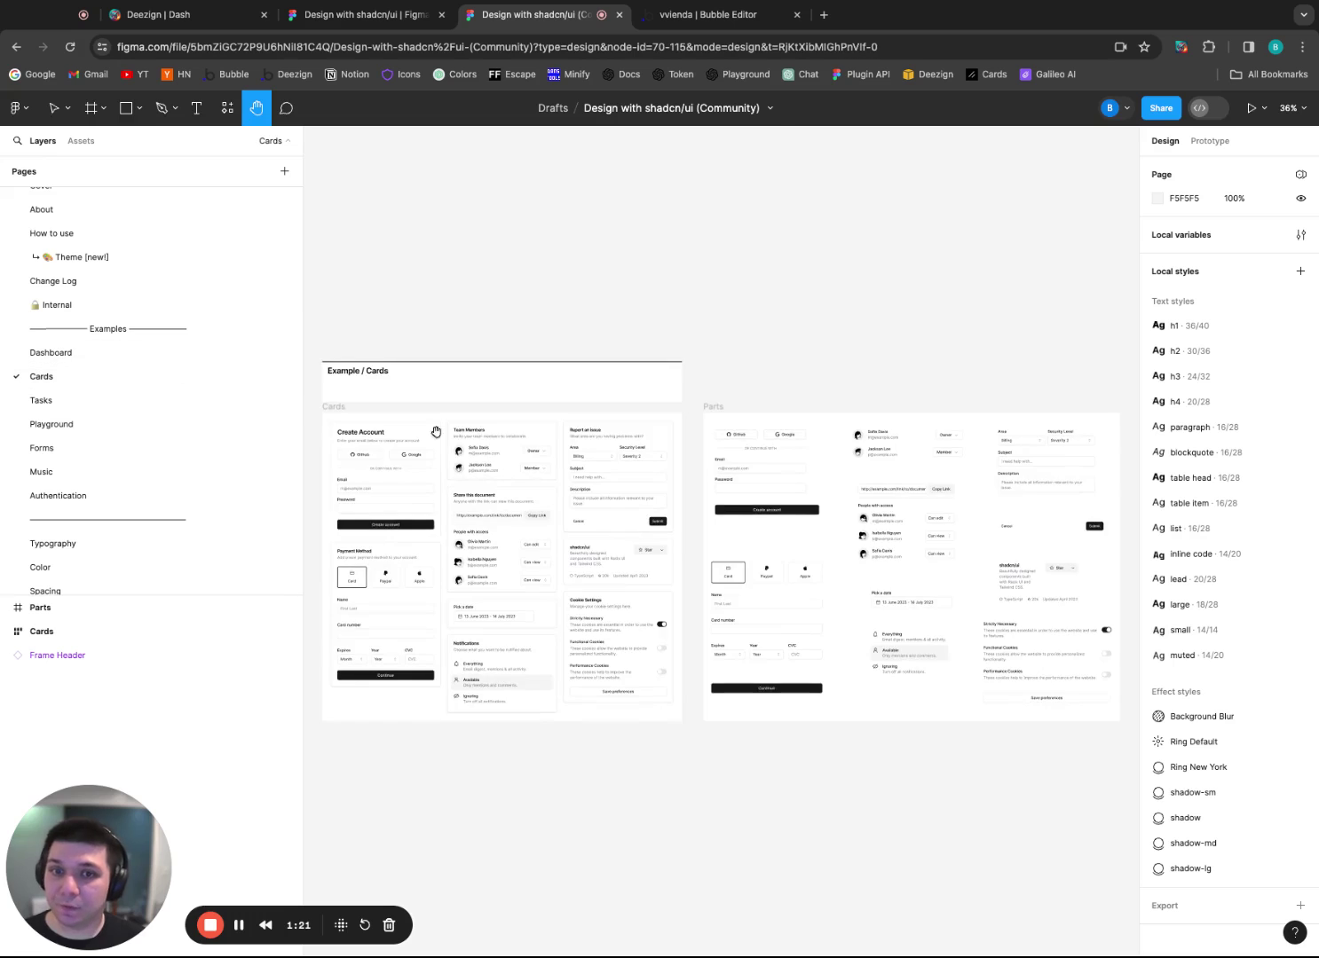
scroll(384, 445, "up", 10)
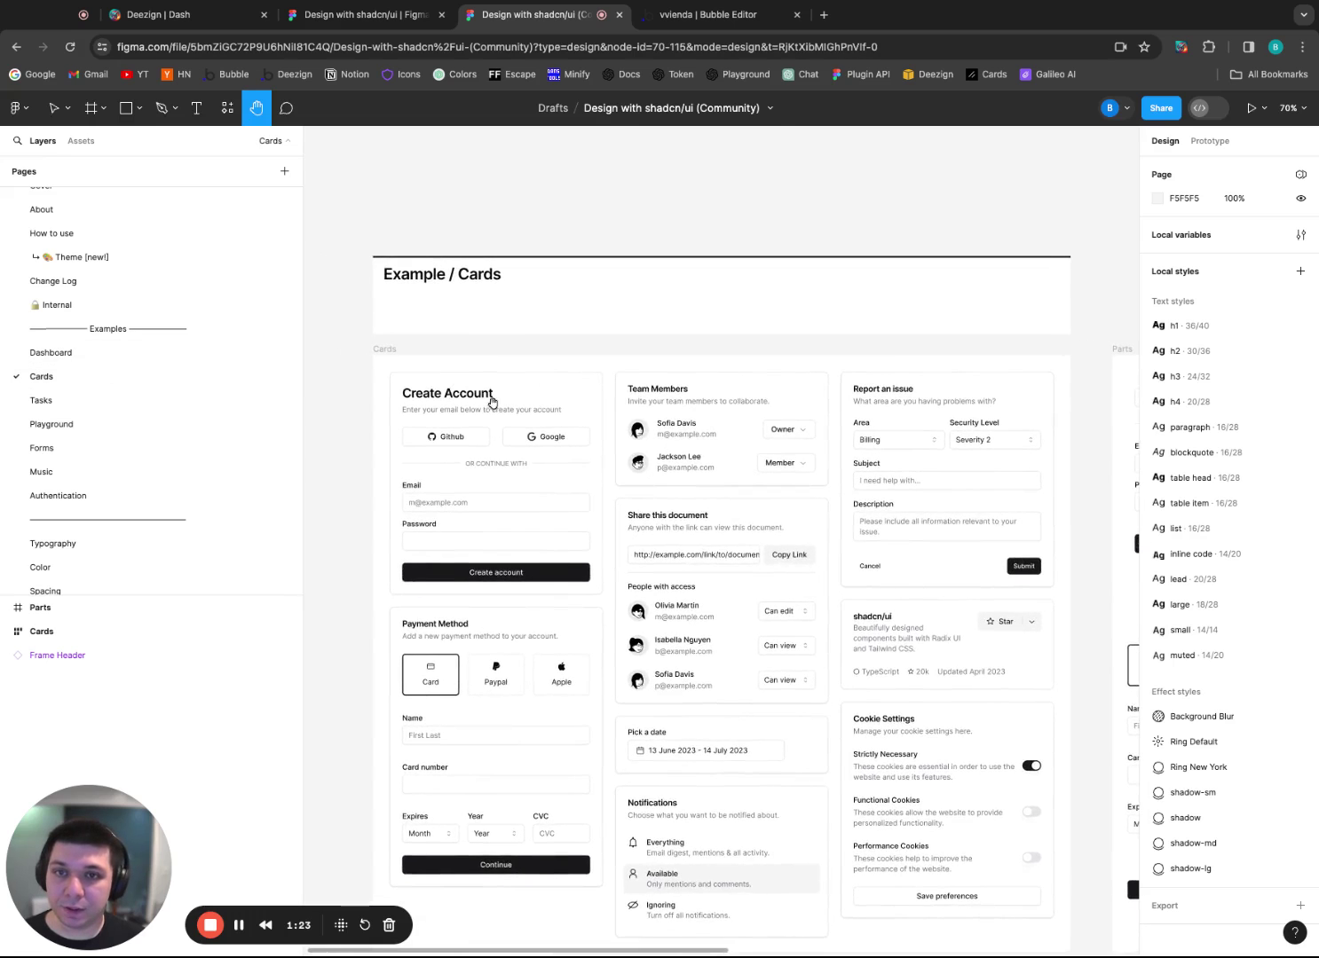
scroll(447, 406, "down", 2)
Select the whole Create Account card with the Move tool.
key("v")
left_click(411, 318)
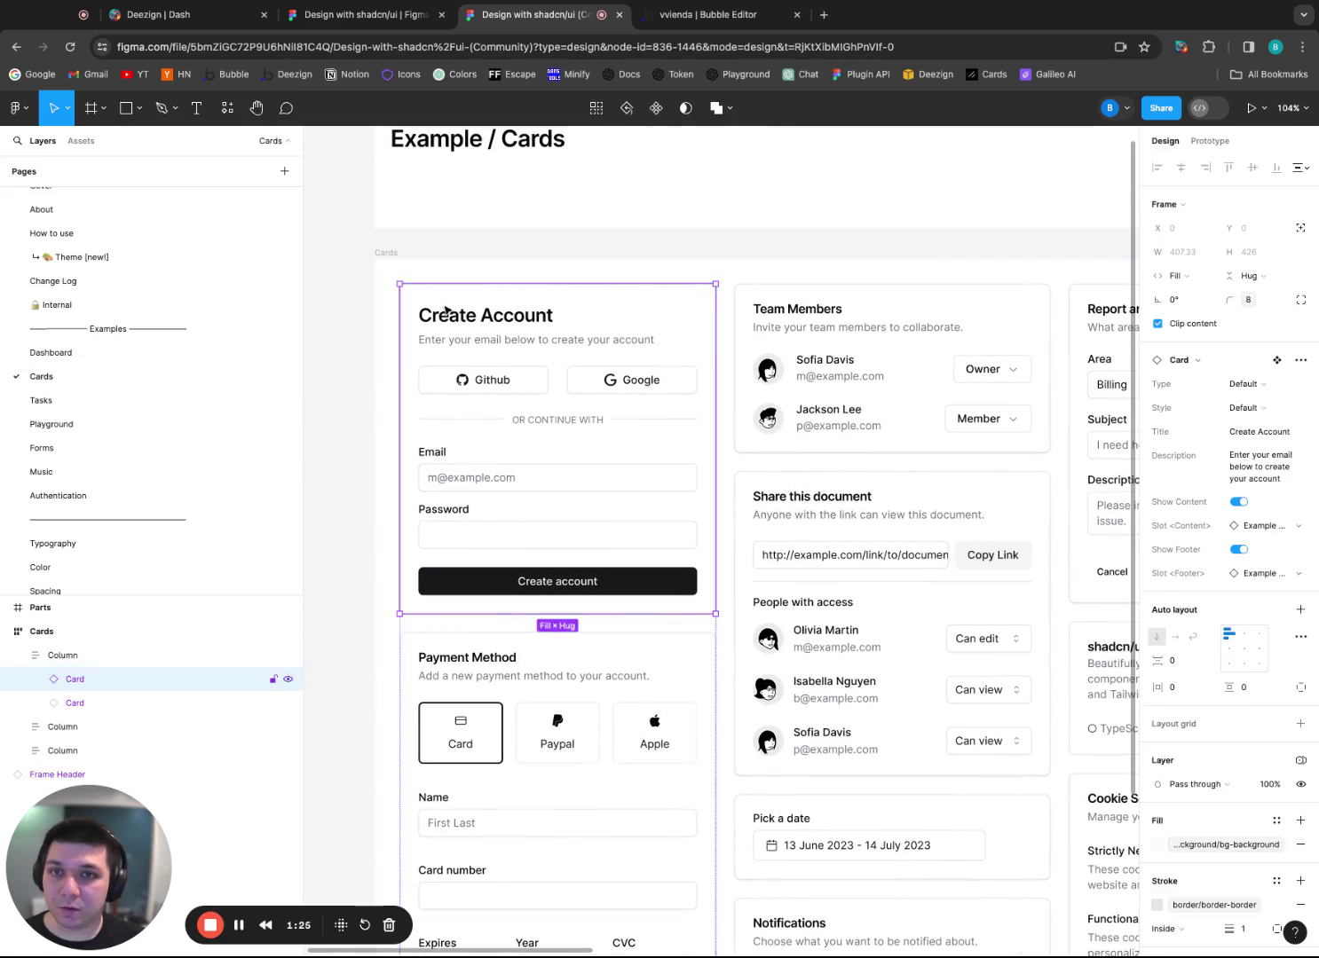
double_click(411, 319)
key("Escape")
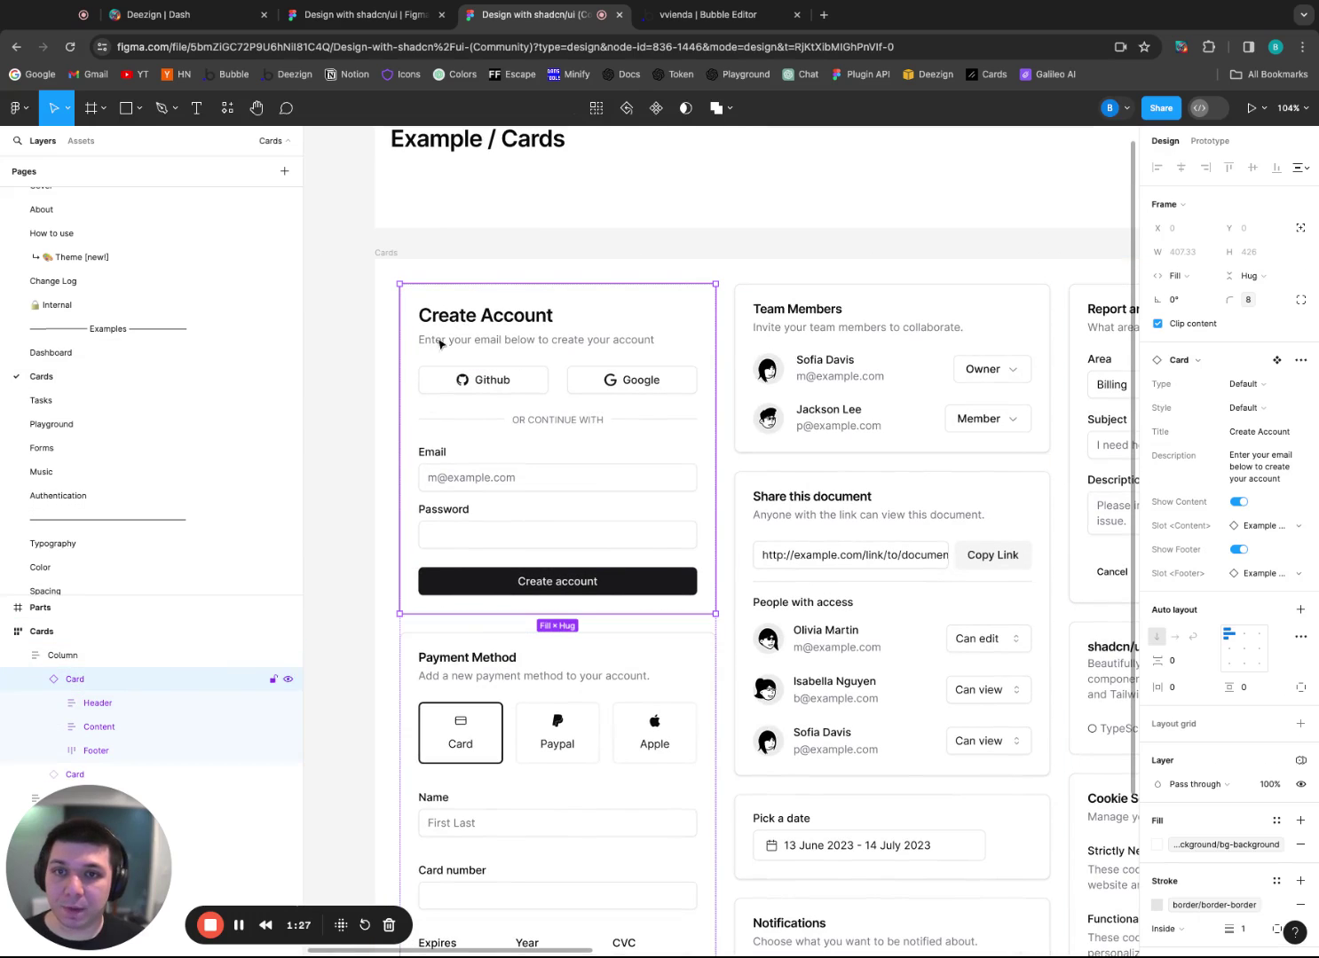
Launch the Deezign Figma to Bubble.io Converter plugin from the card's Plugins menu.
right_click(456, 289)
mouse_move(549, 683)
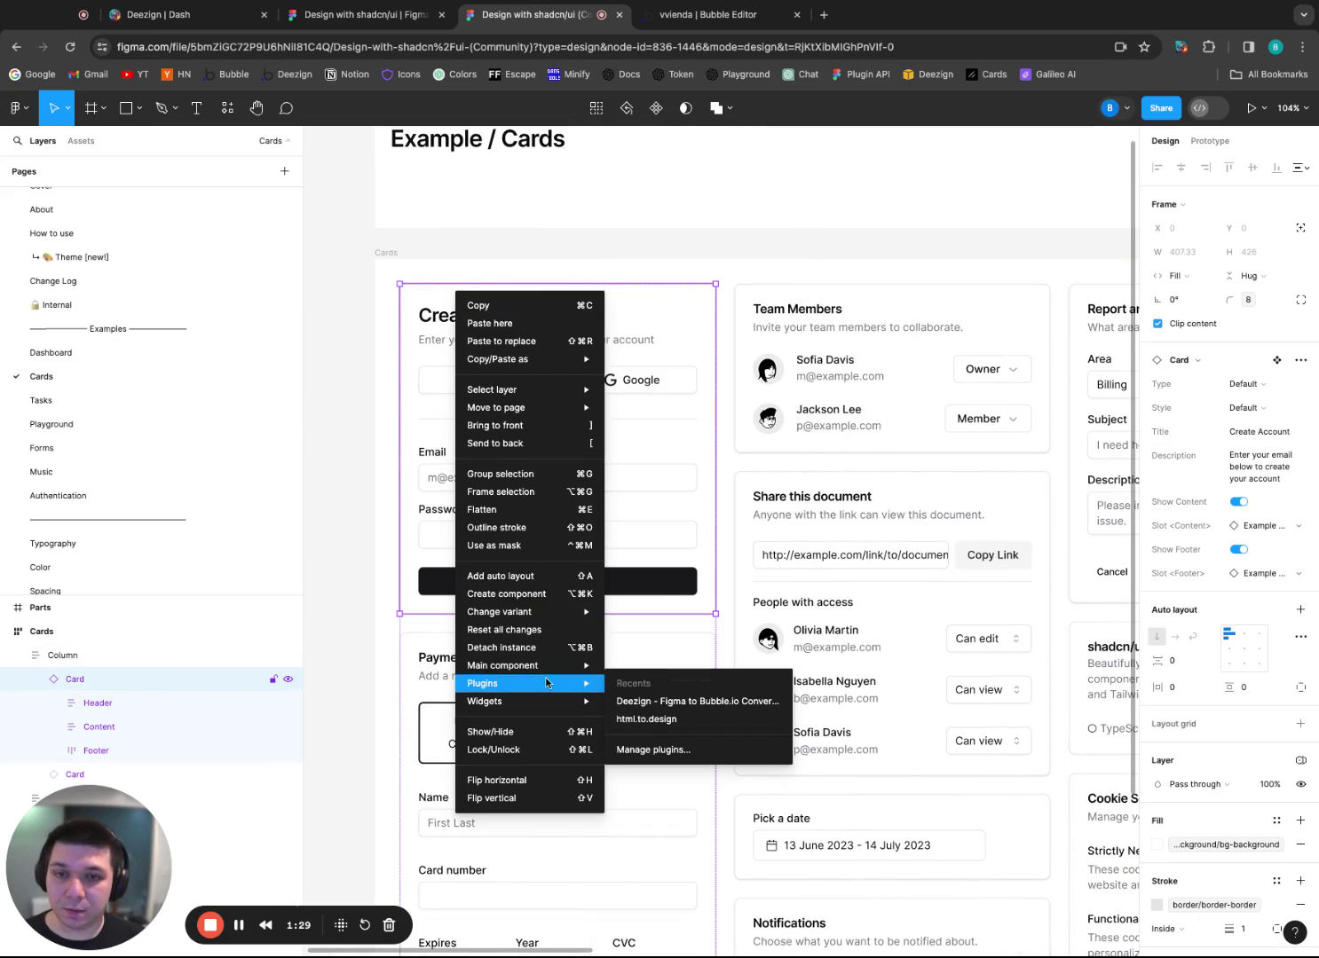
left_click(693, 745)
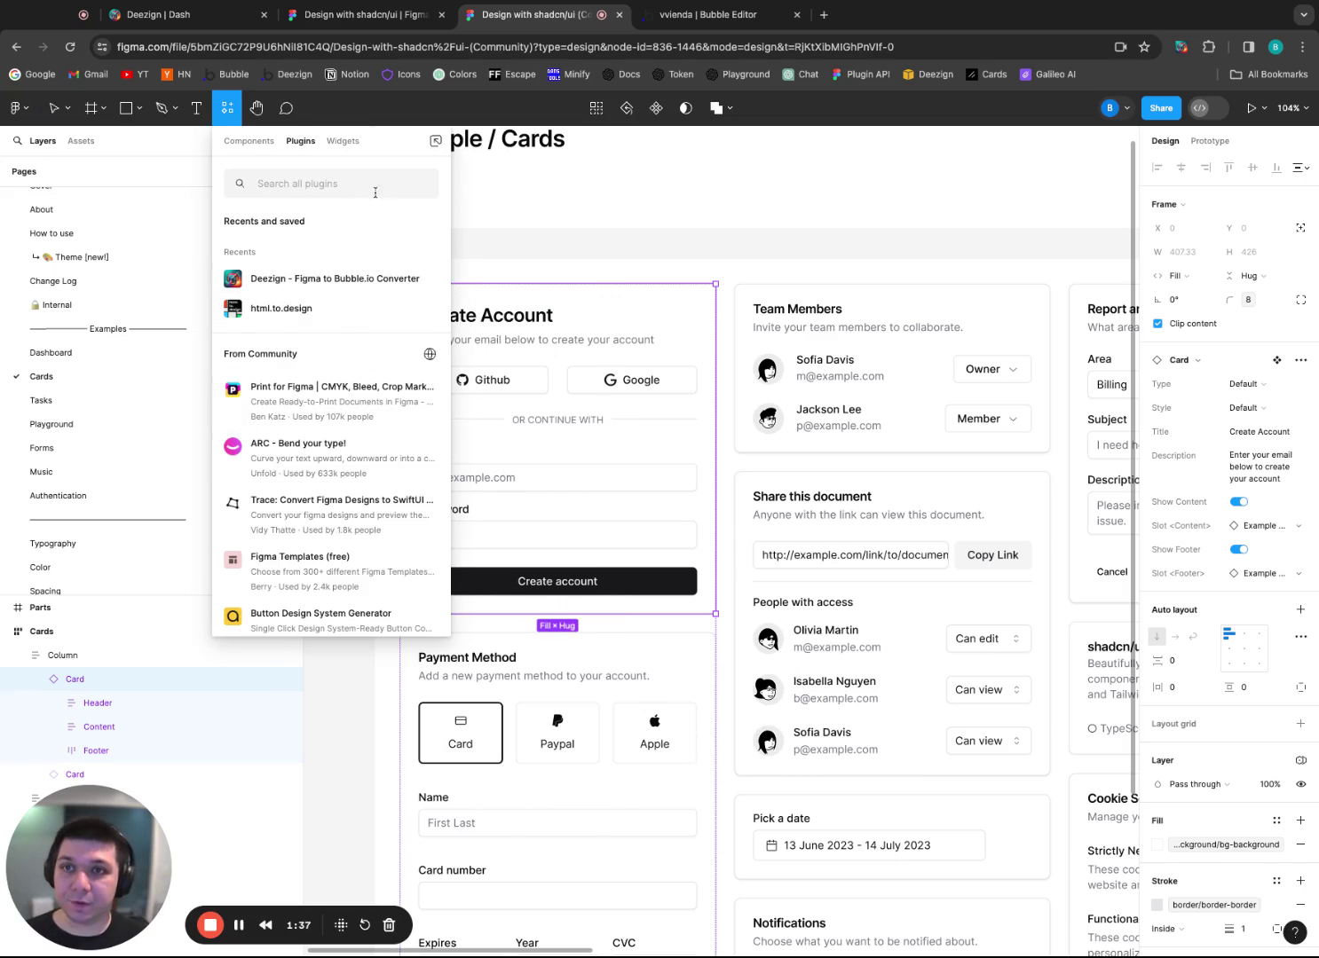
left_click(329, 279)
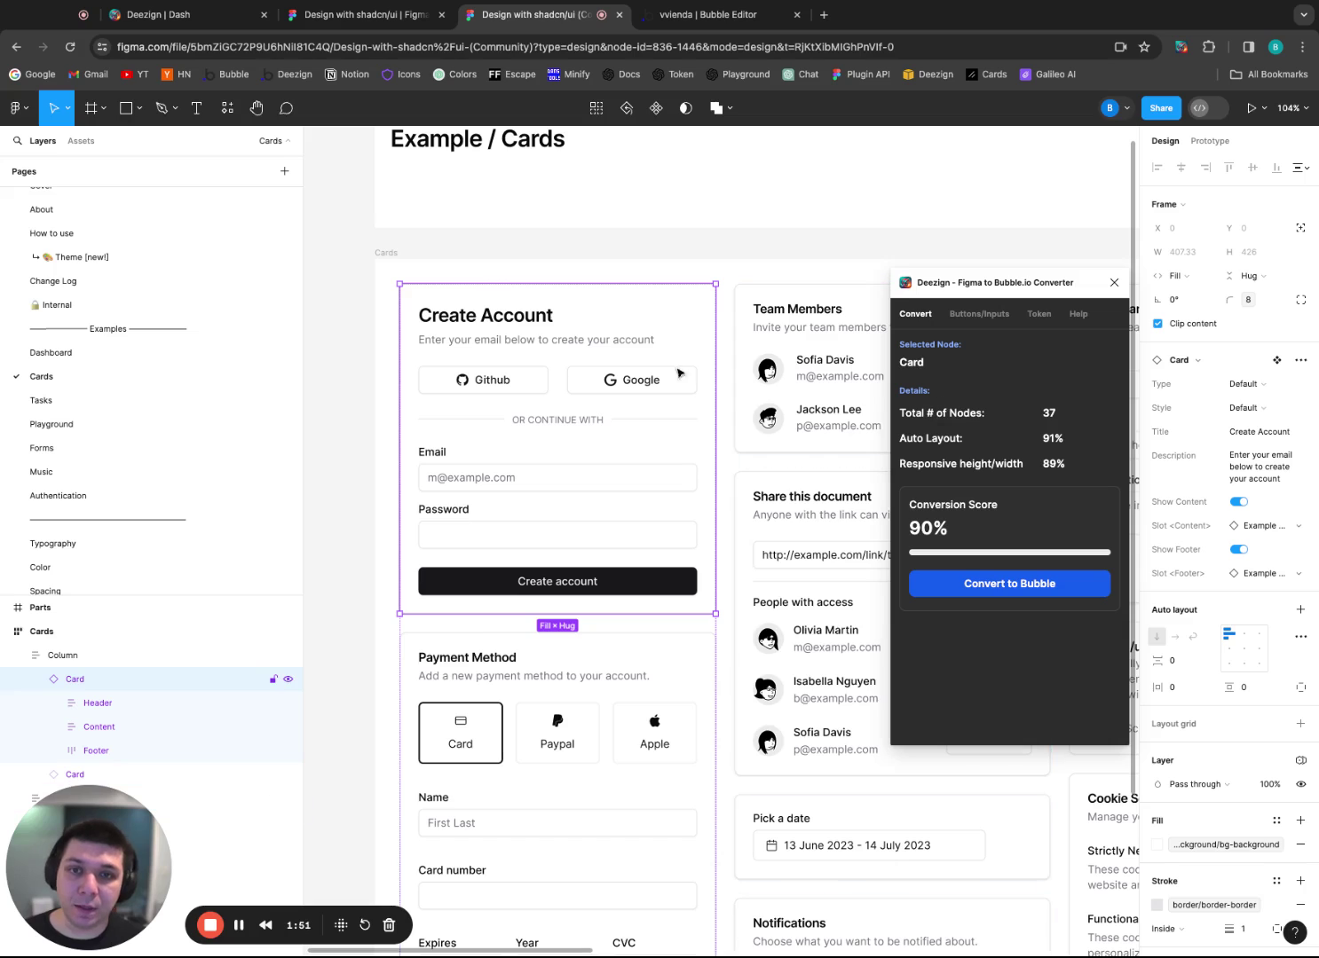
left_click_drag(987, 285, 820, 289)
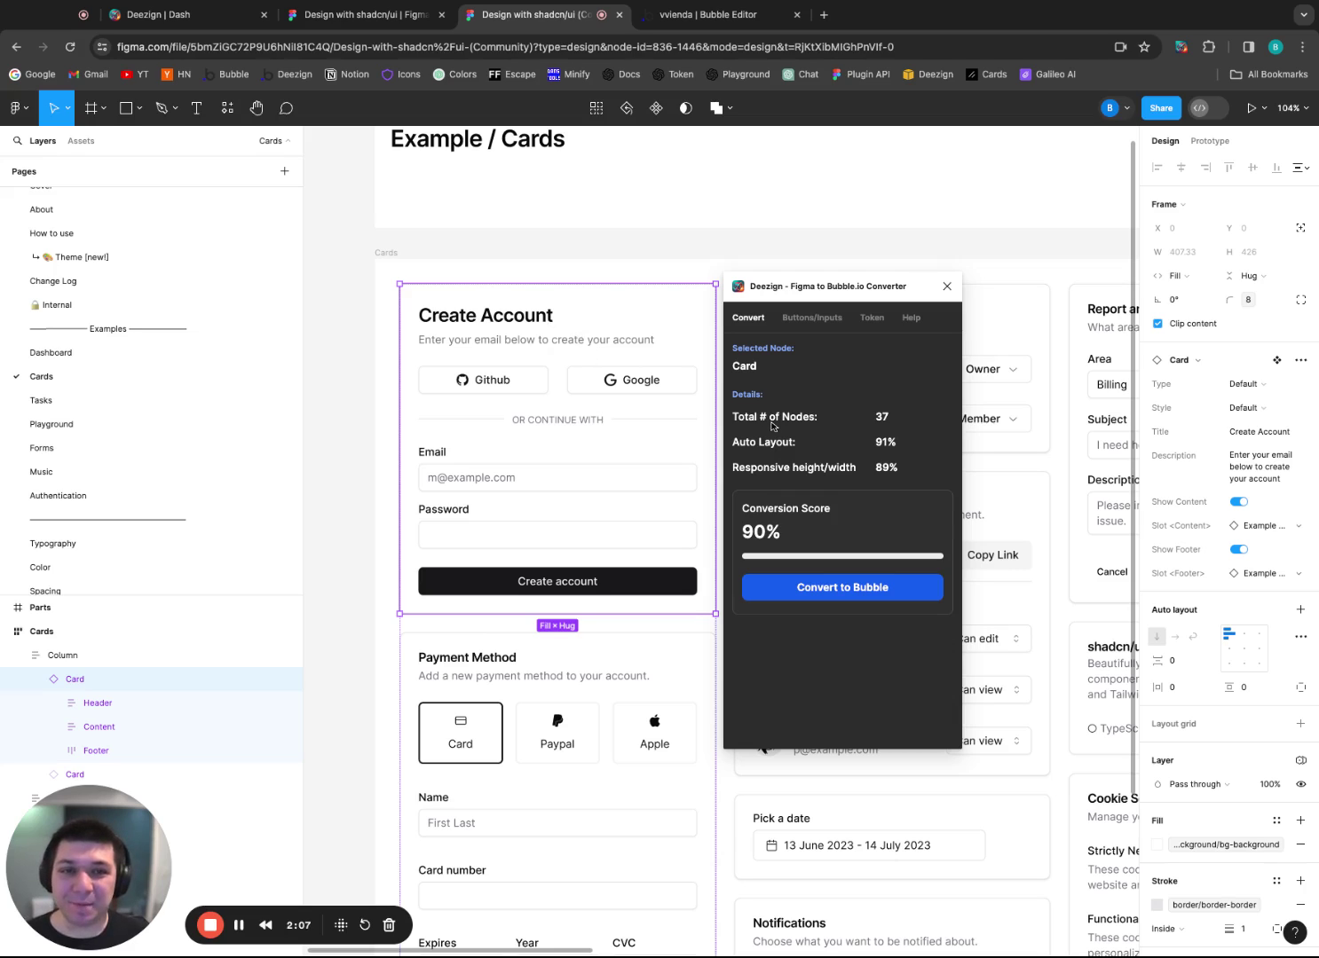
double_click(879, 445)
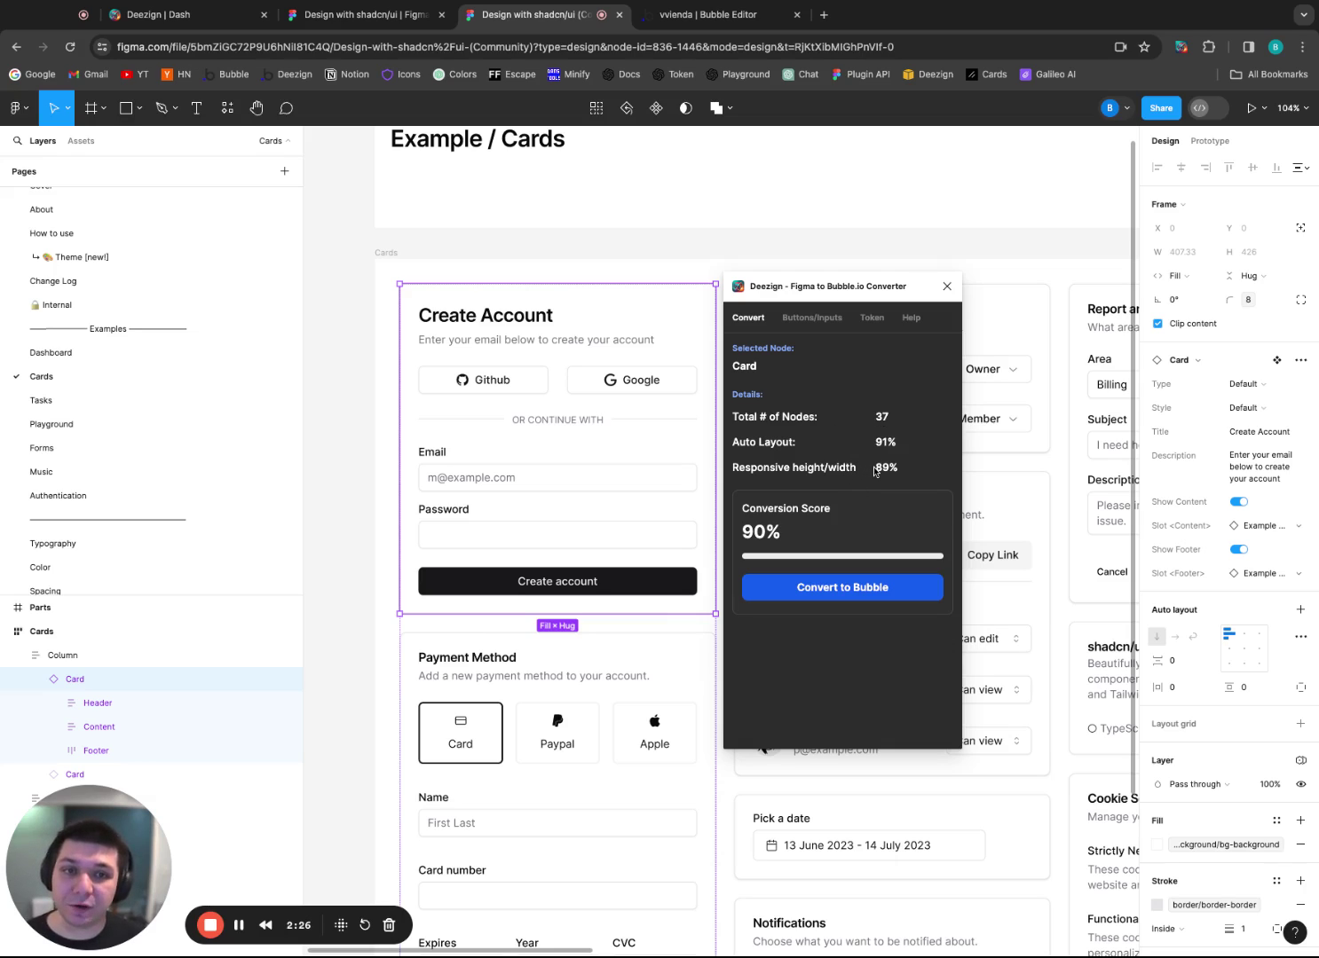
double_click(877, 467)
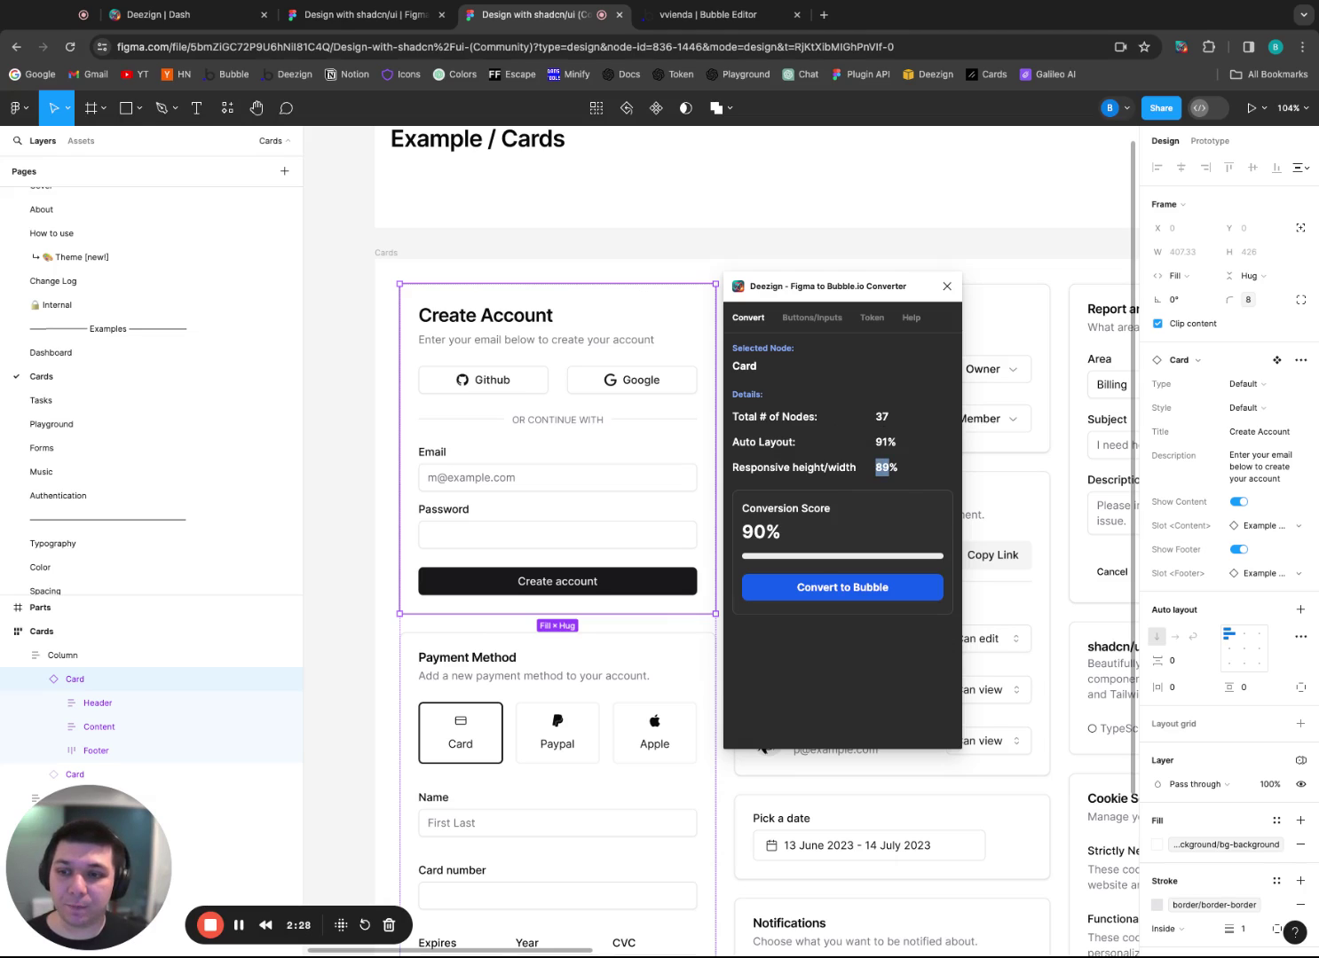
left_click(871, 431)
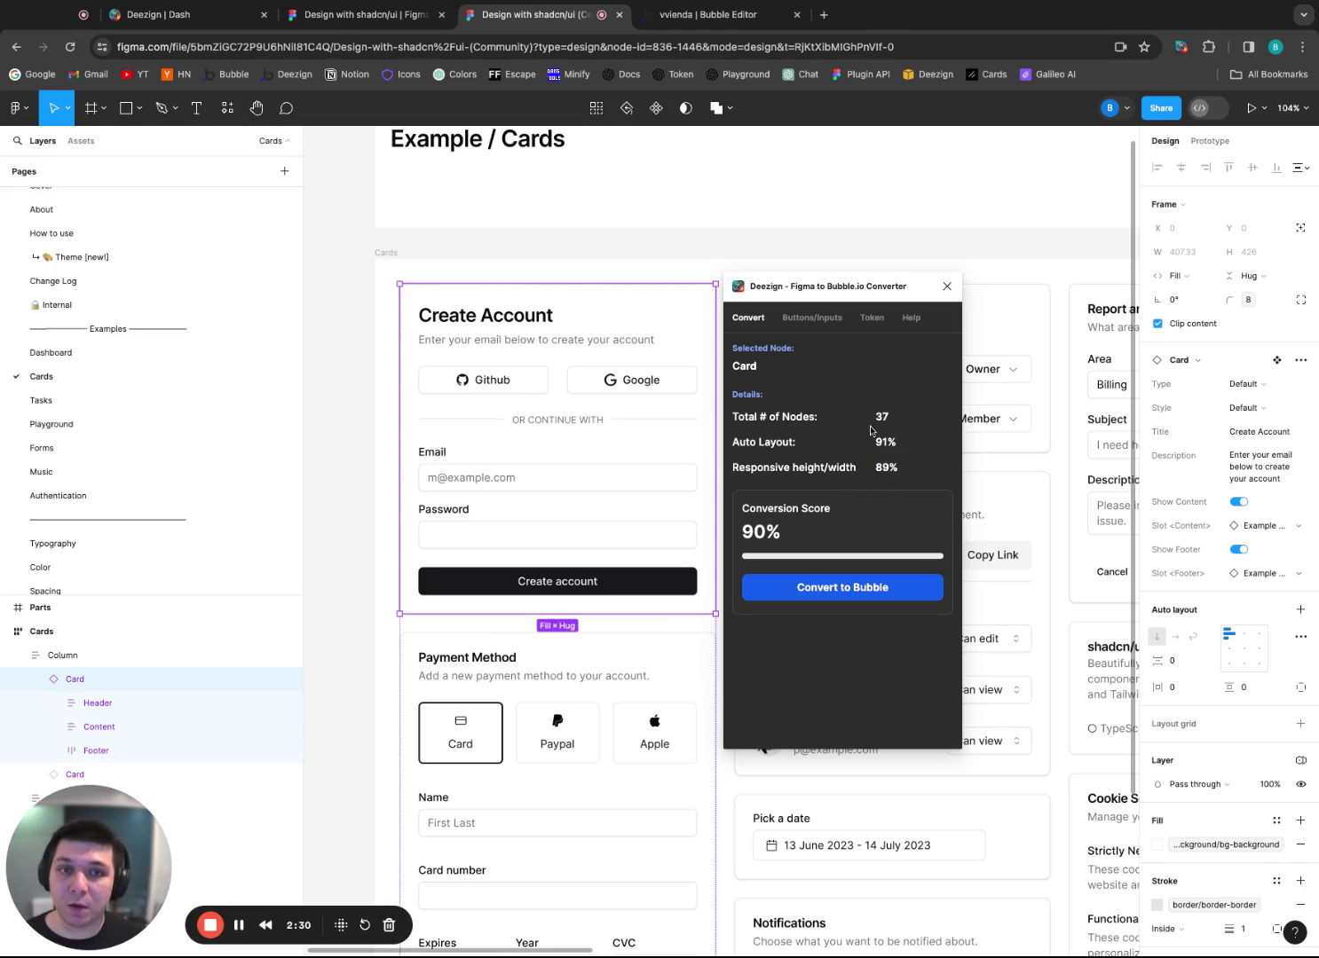
double_click(881, 417)
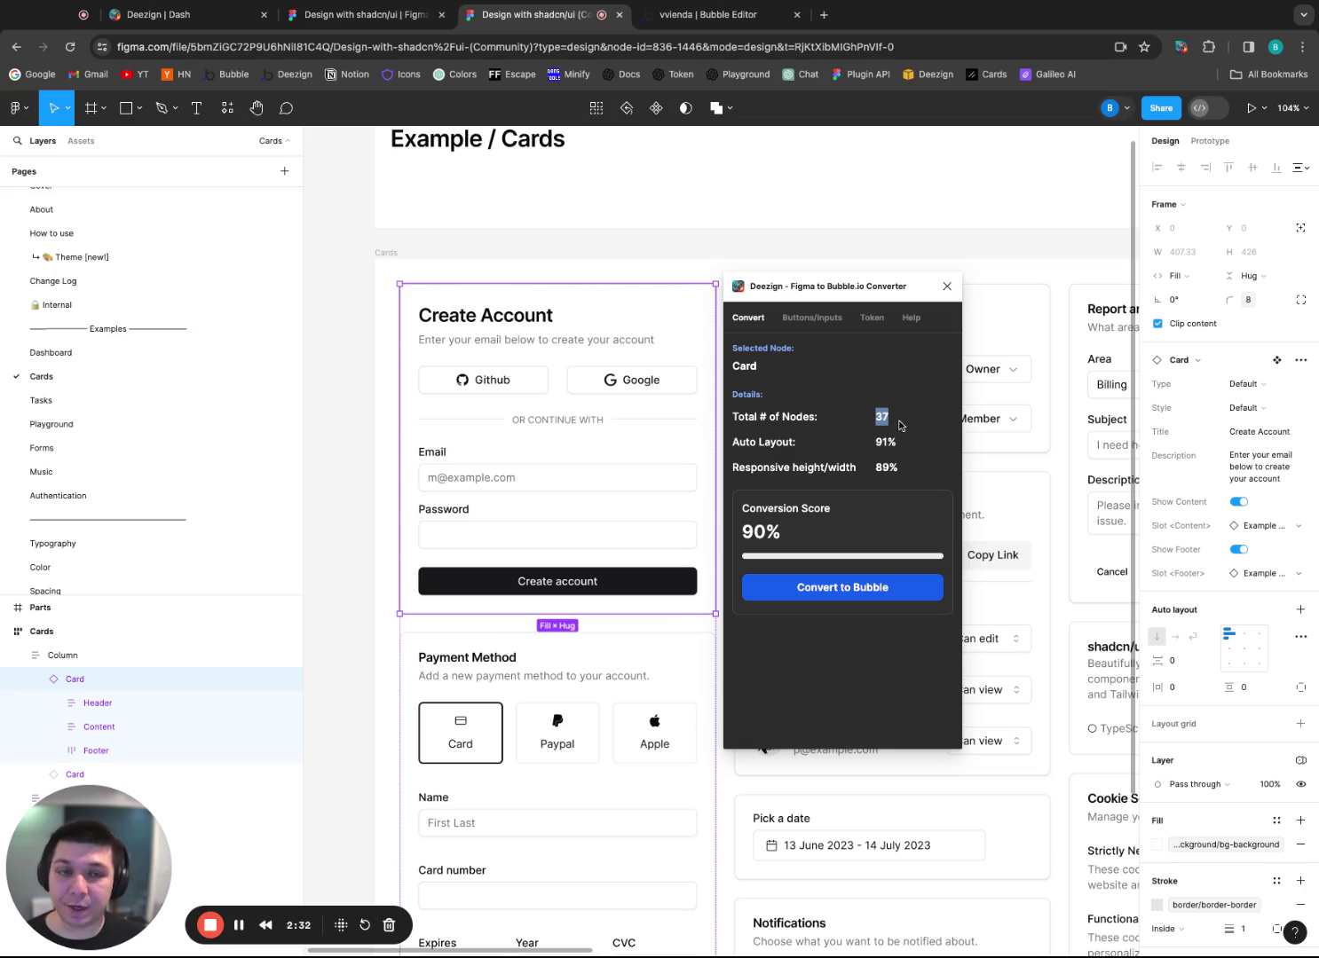
left_click(881, 468)
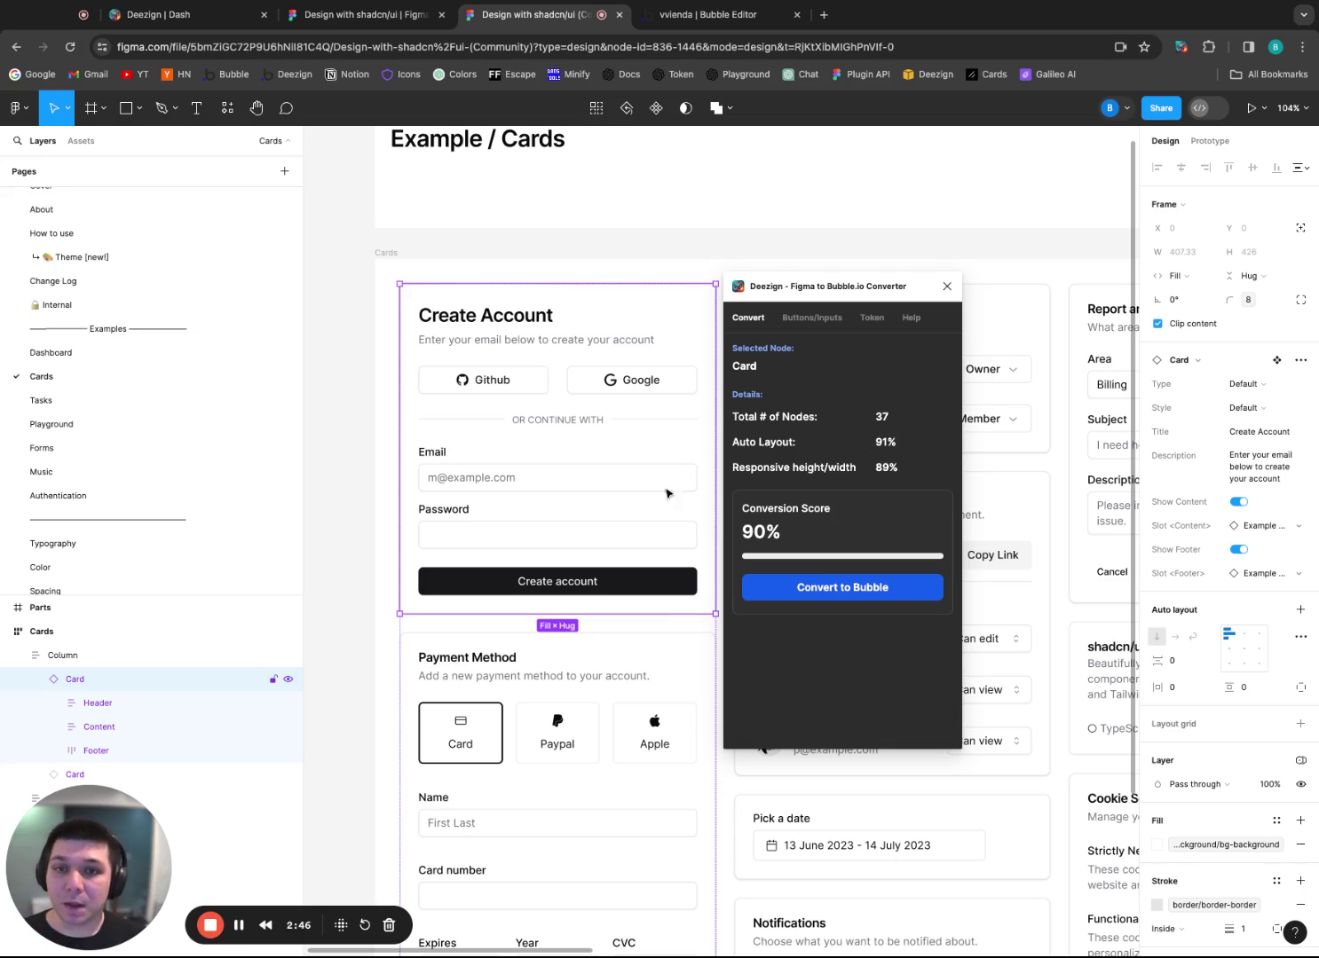
Tag the Email and Password fields as Bubble Inputs and Create account as a Button.
double_click(488, 487)
double_click(487, 487)
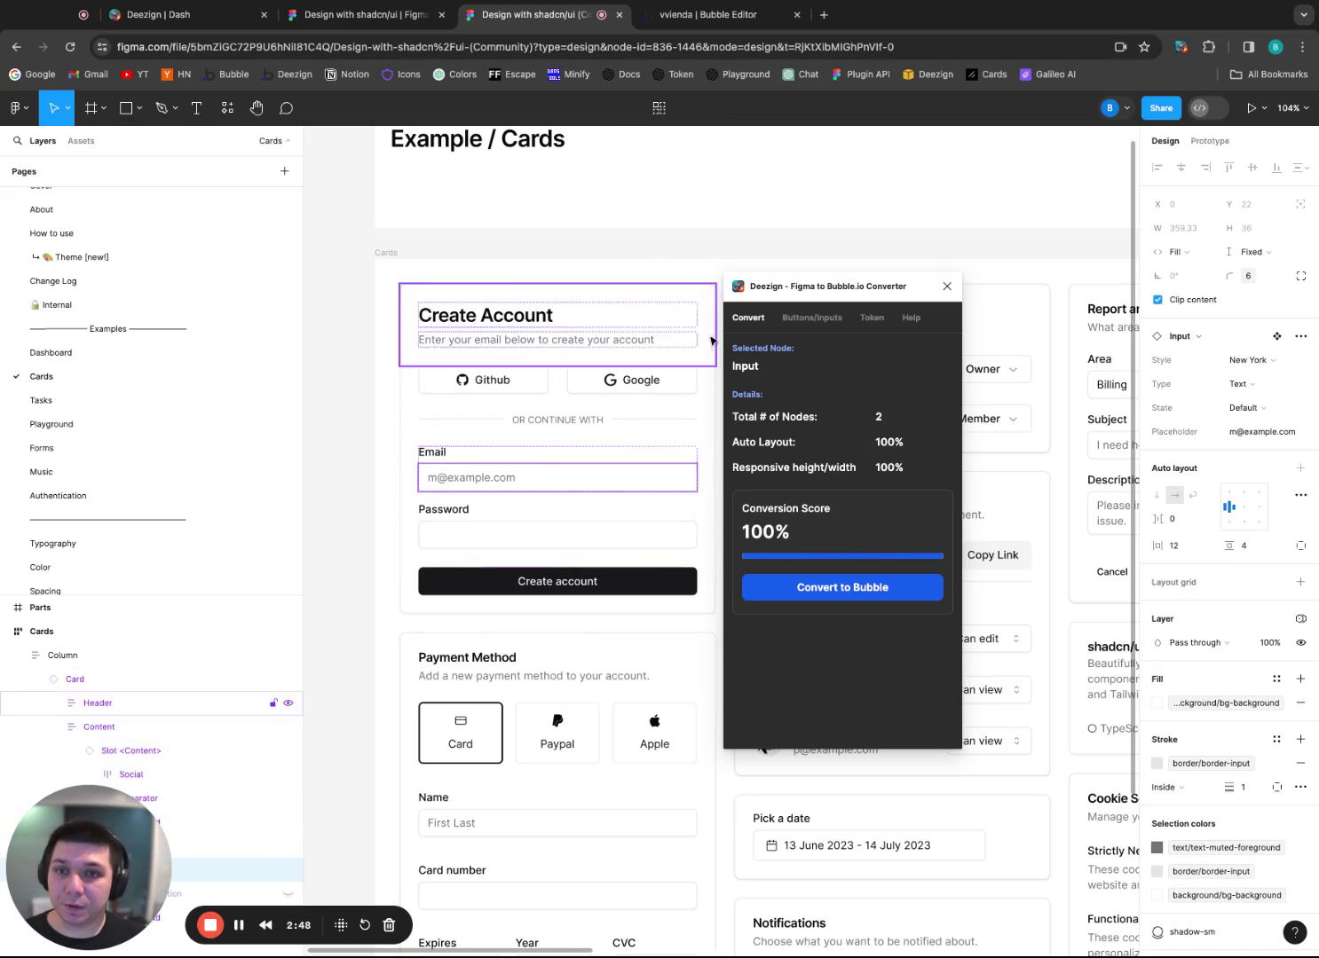
left_click(804, 321)
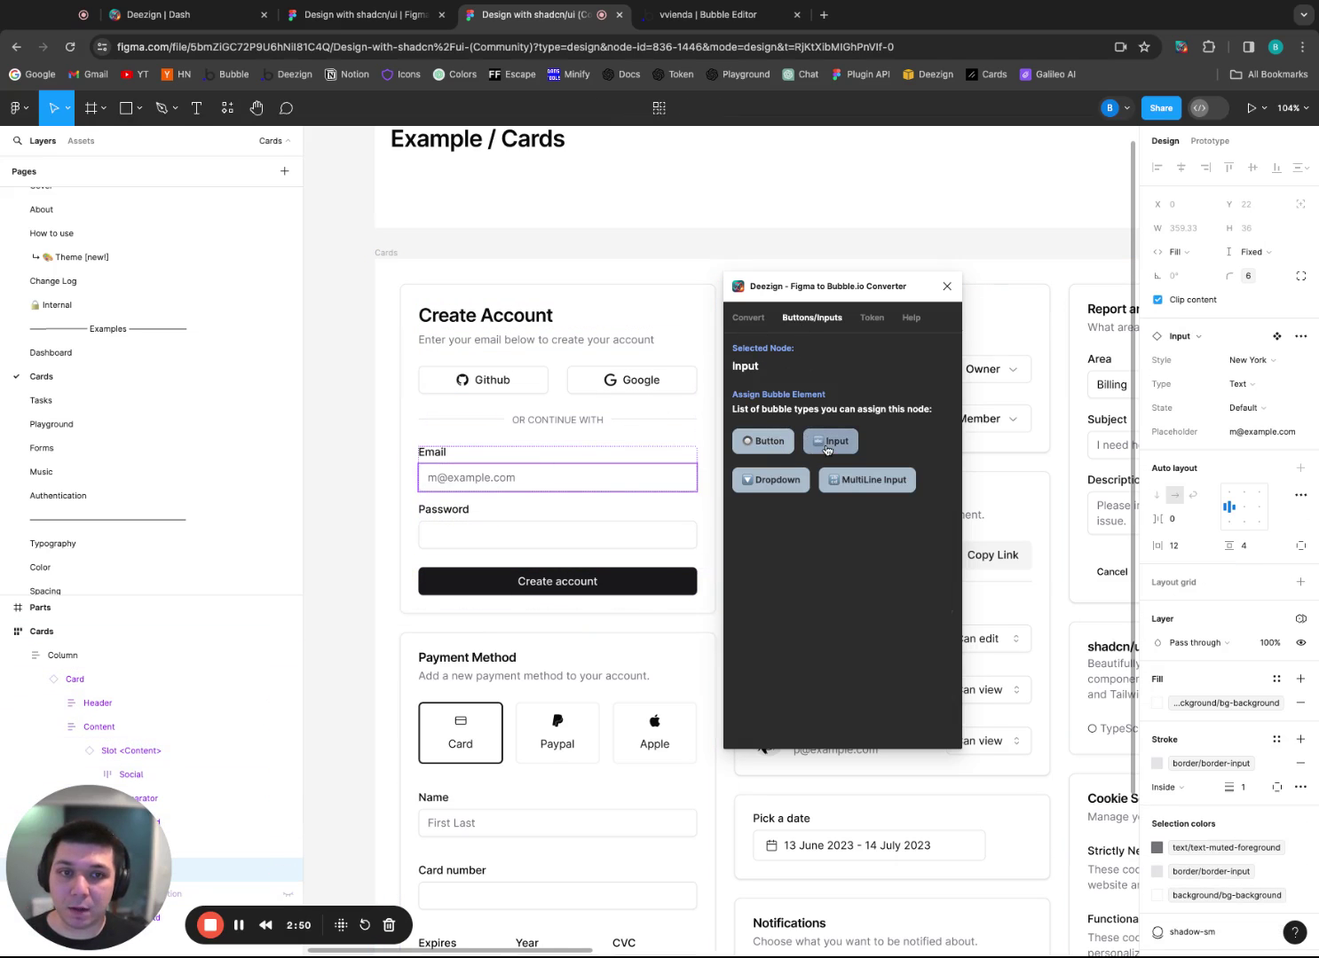
left_click(821, 441)
left_click(465, 529)
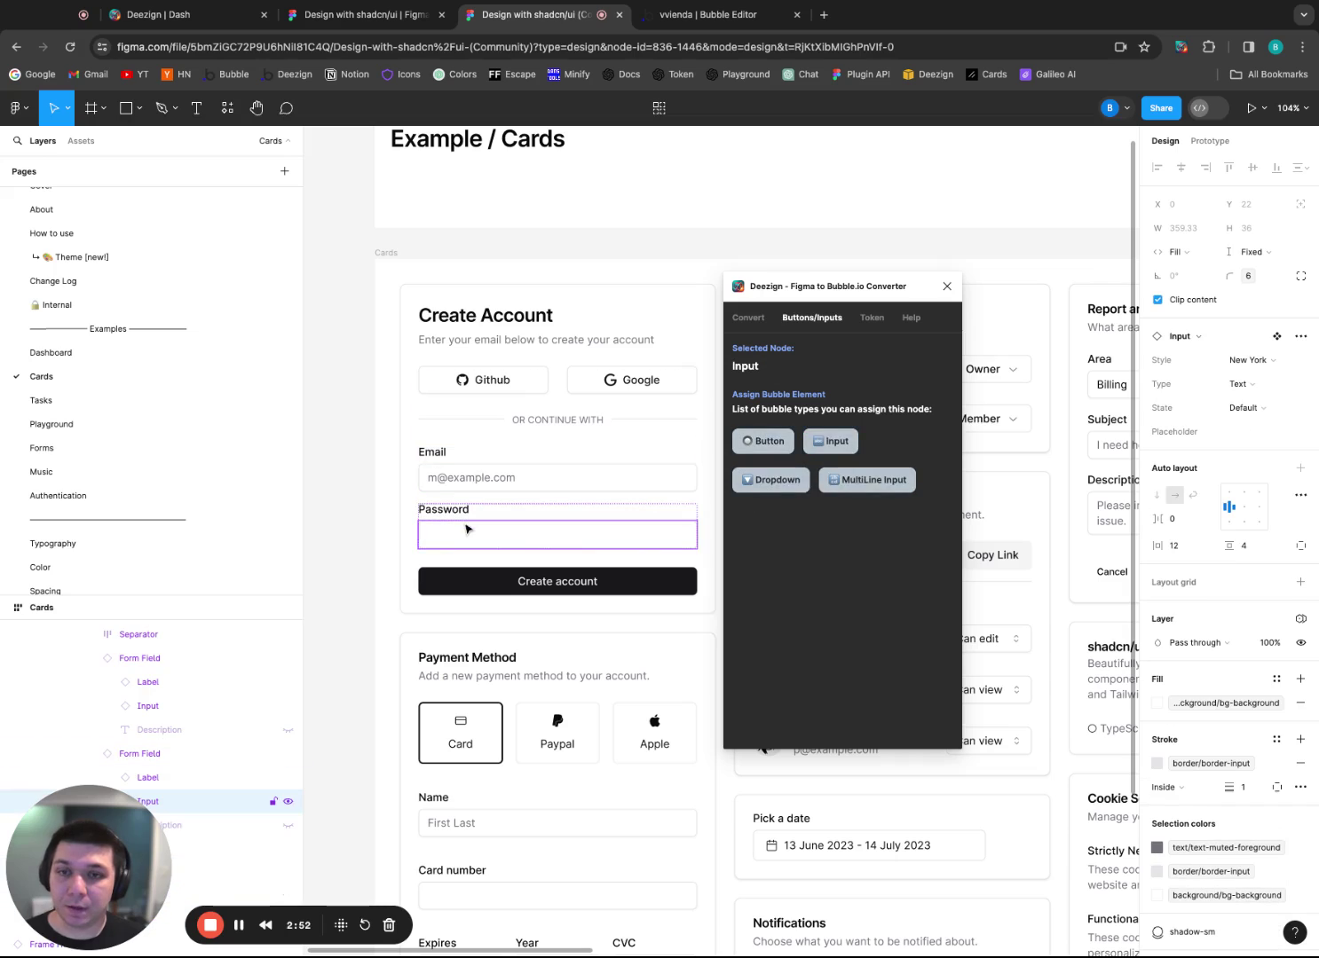
left_click(822, 442)
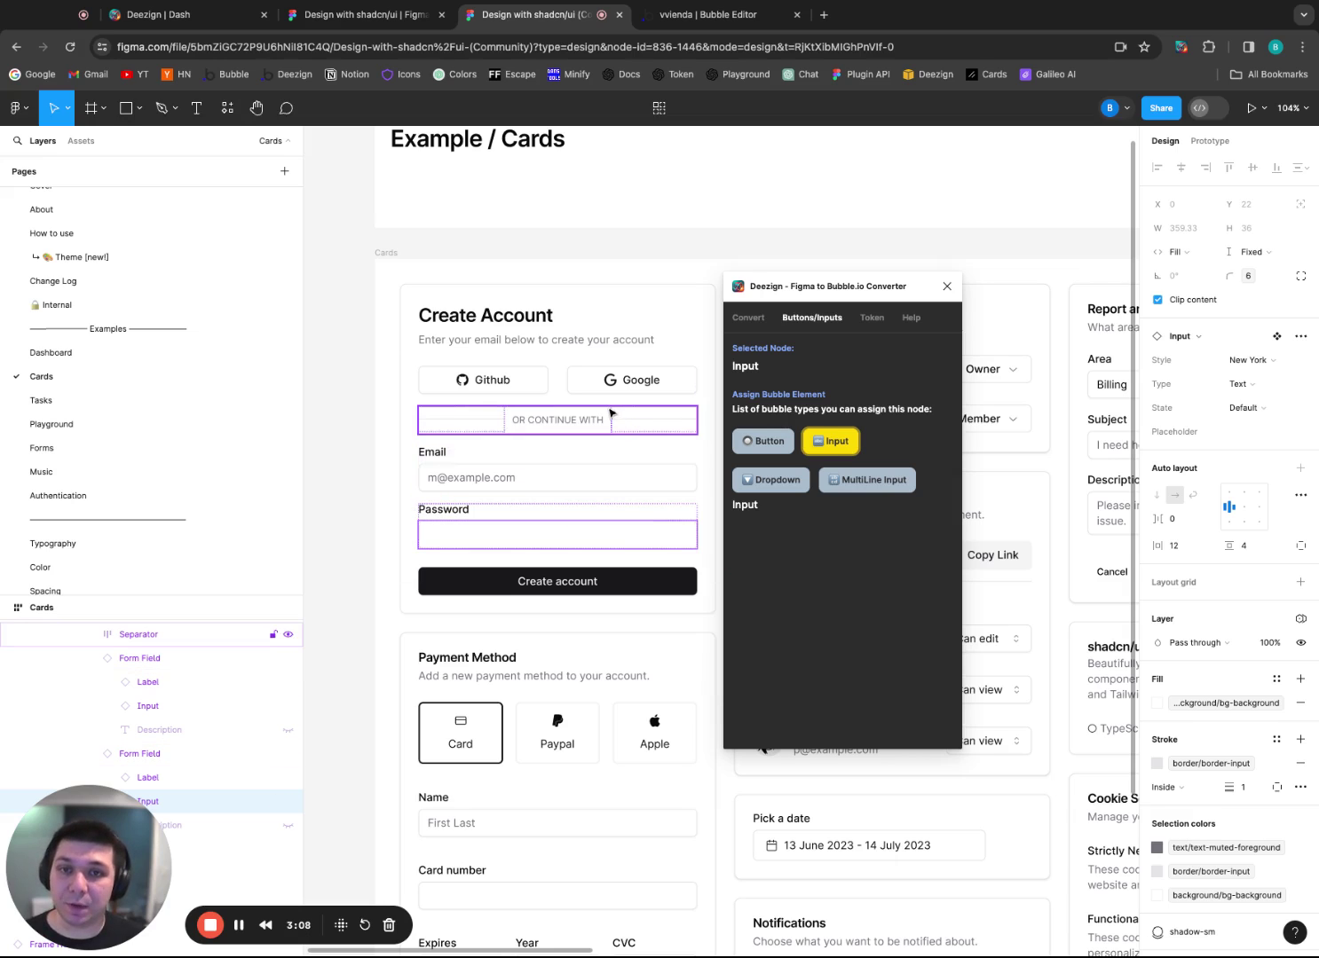
left_click(486, 590)
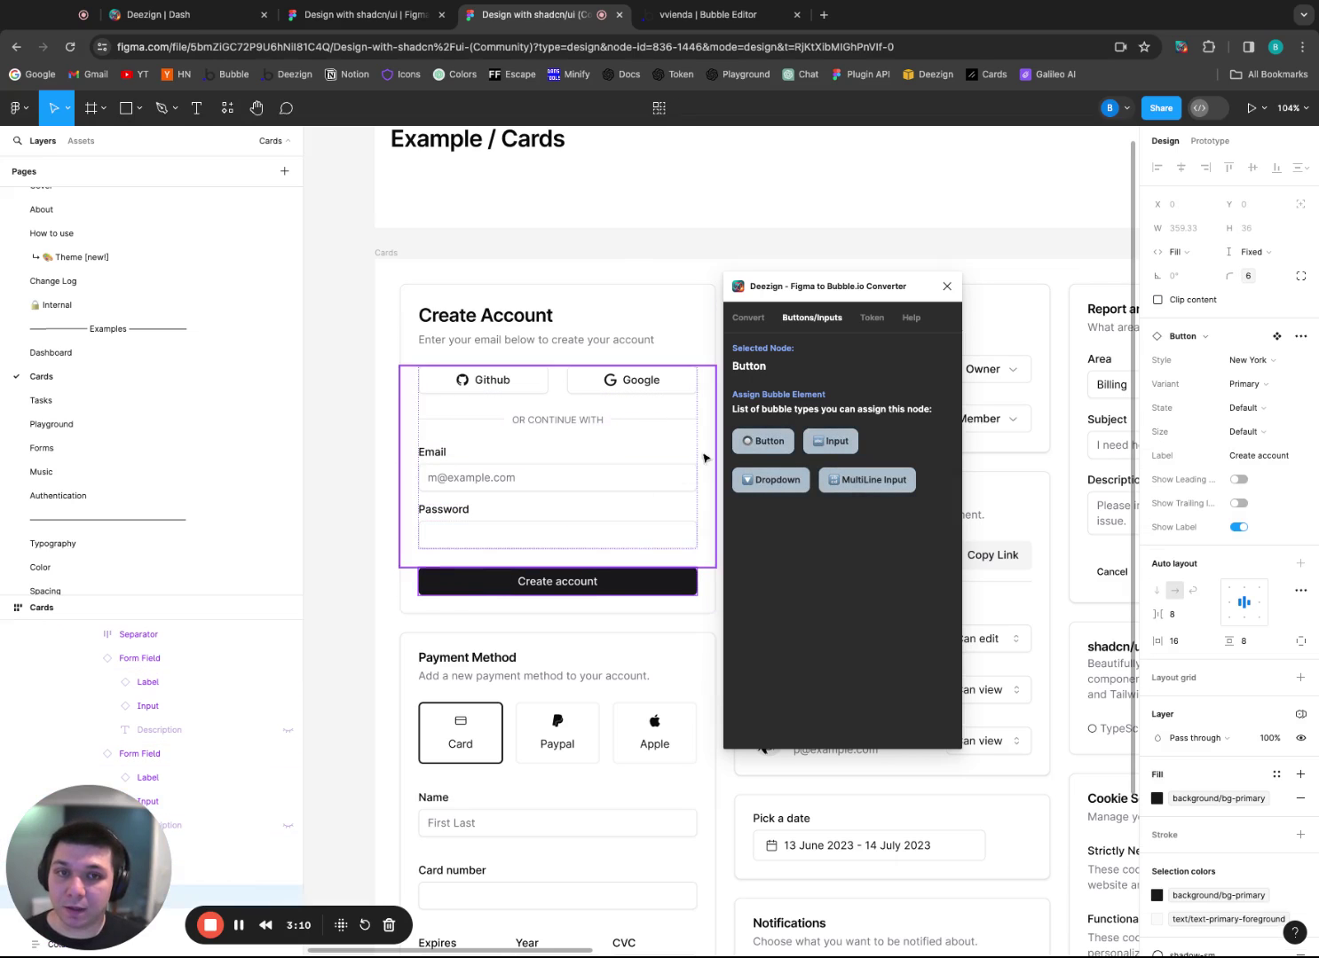
left_click(768, 454)
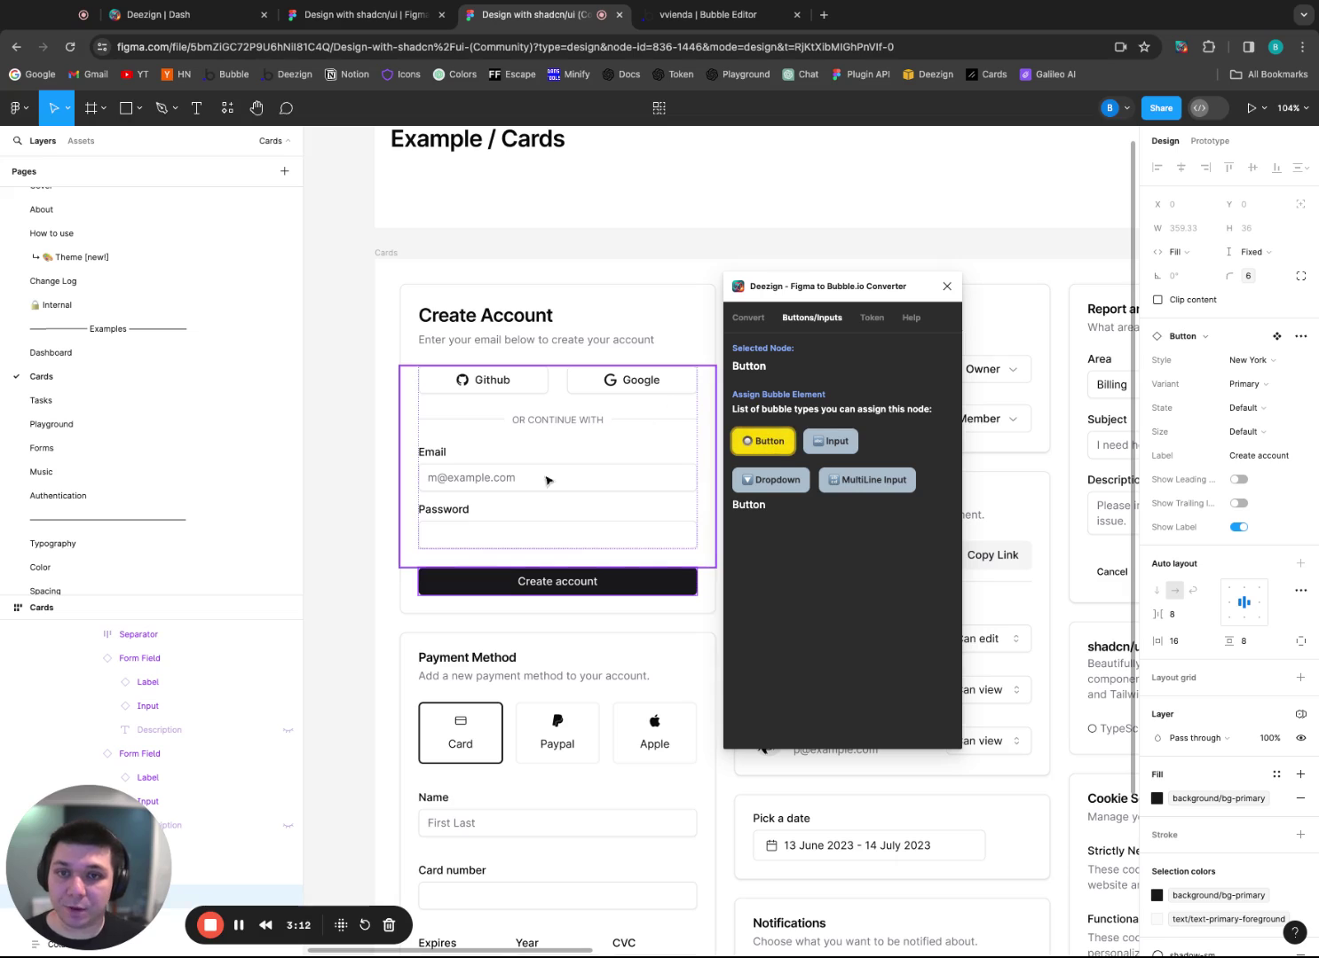
Check the assigned types on the Email and Password inputs and the Github button.
left_click(603, 481)
left_click(603, 481)
left_click(604, 481)
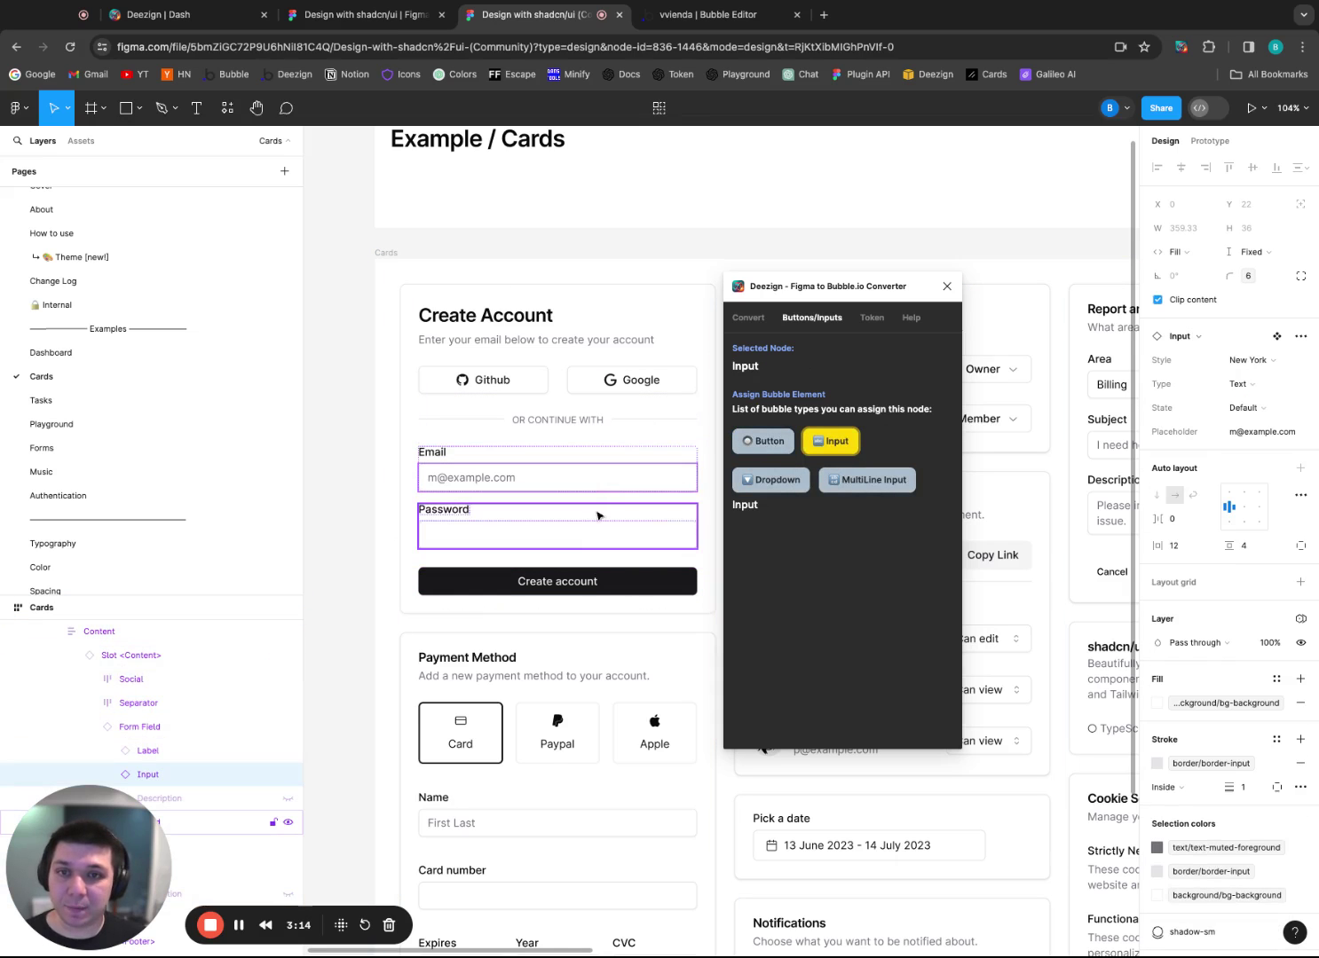
left_click(577, 539)
left_click(586, 530)
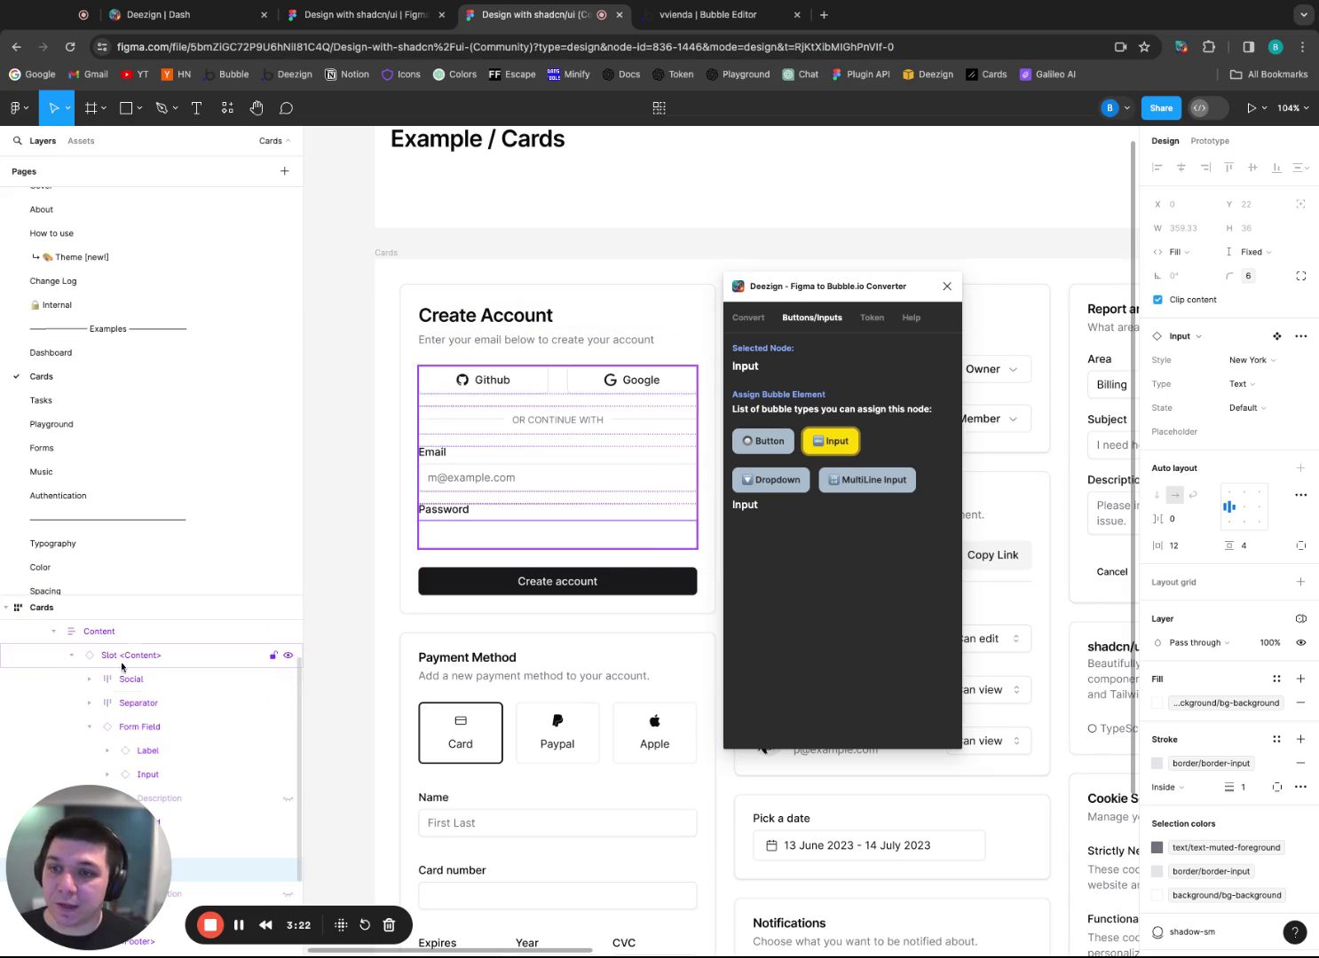
left_click(522, 386)
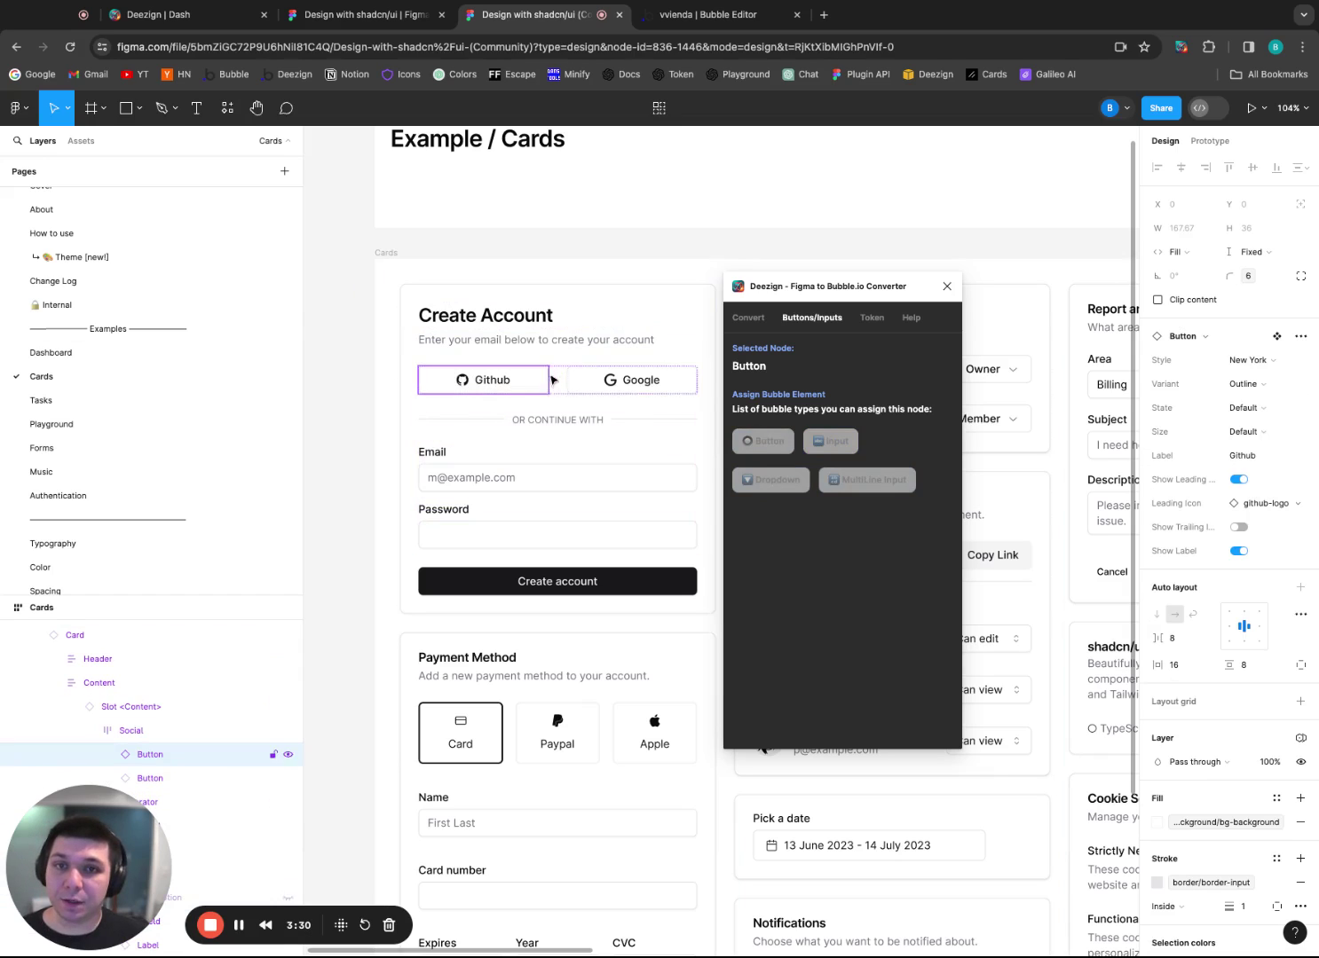
Select the whole Card layer and convert it to Bubble.
scroll(133, 701, "up", 1)
left_click(129, 684)
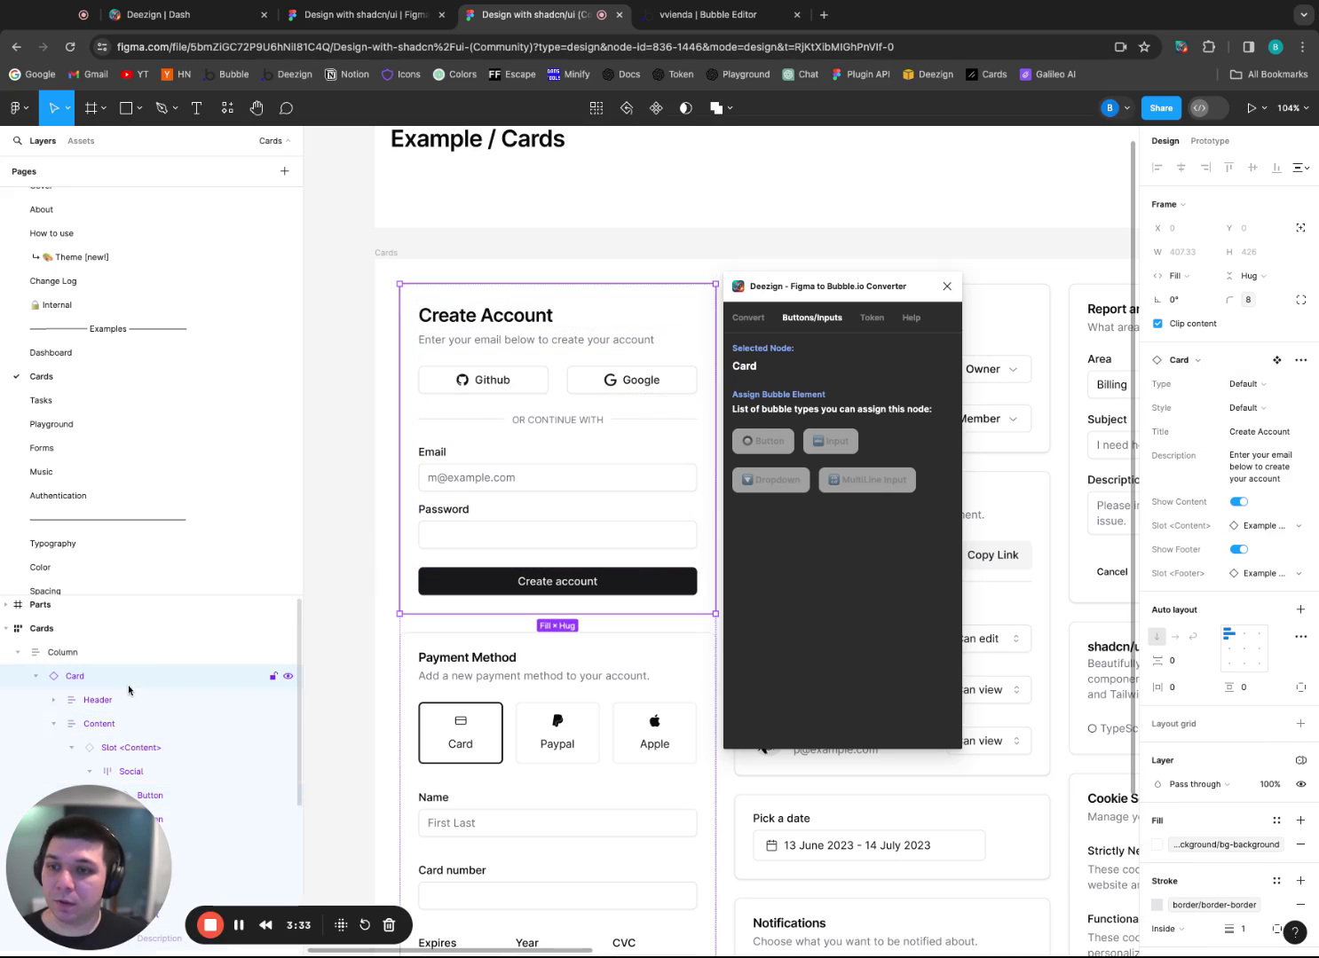
left_click(747, 318)
left_click(820, 596)
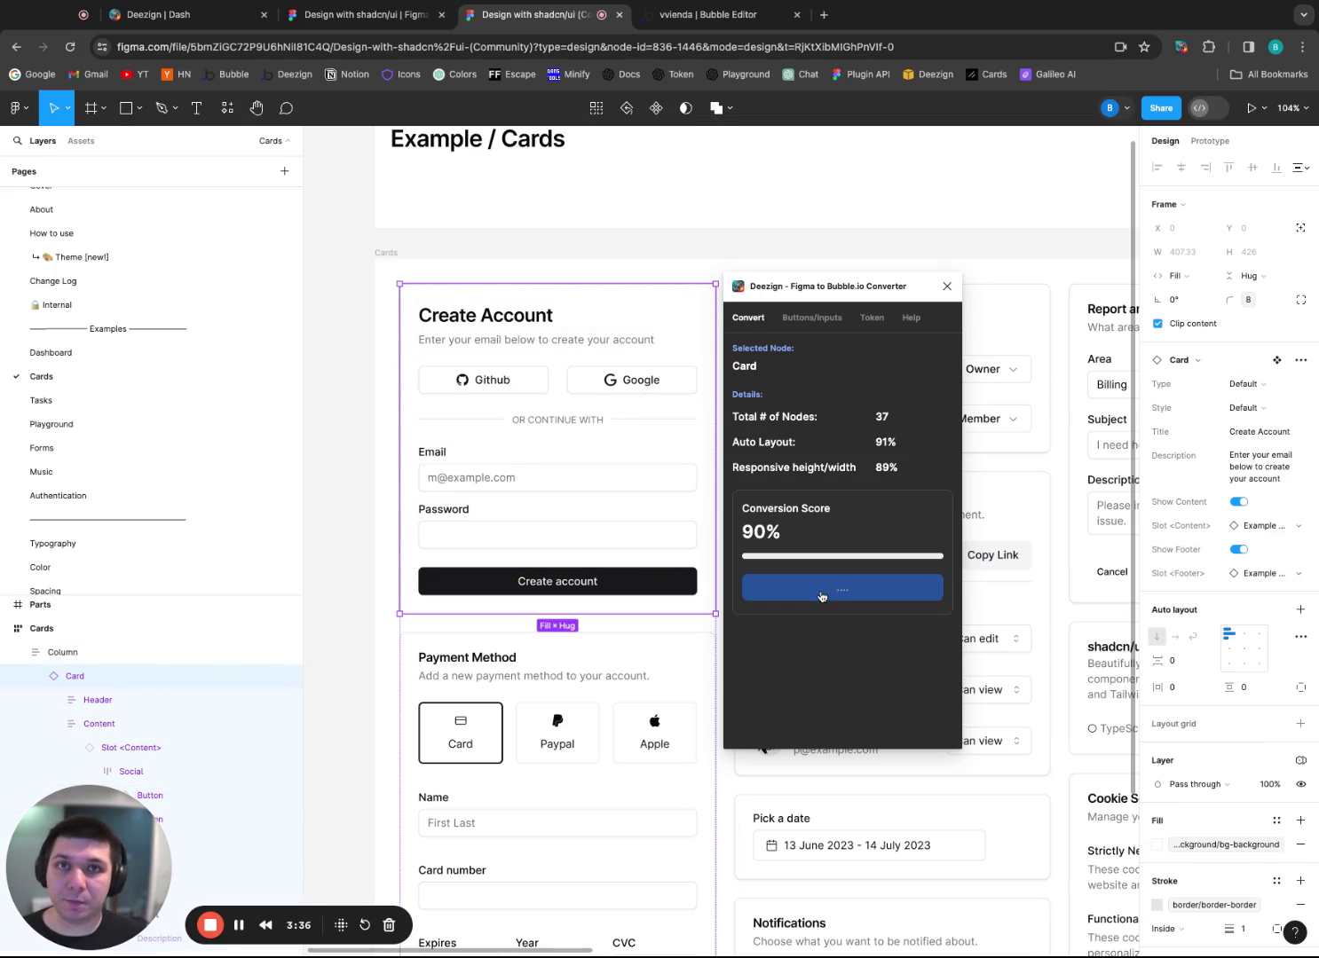
In the Bubble editor, copy the newest converted Card from the Deezign panel.
left_click(697, 24)
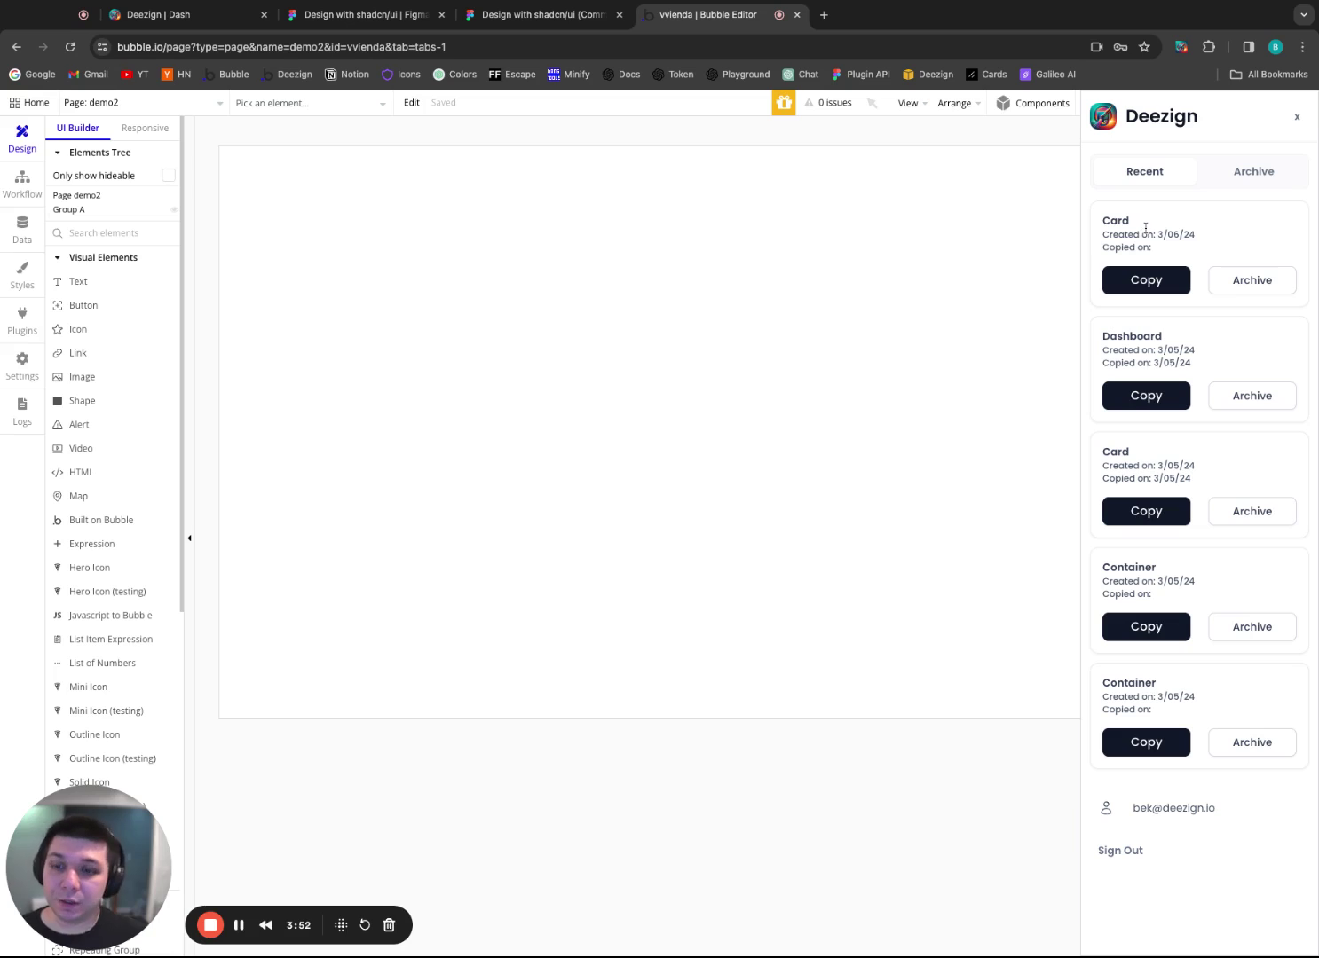
left_click(1143, 276)
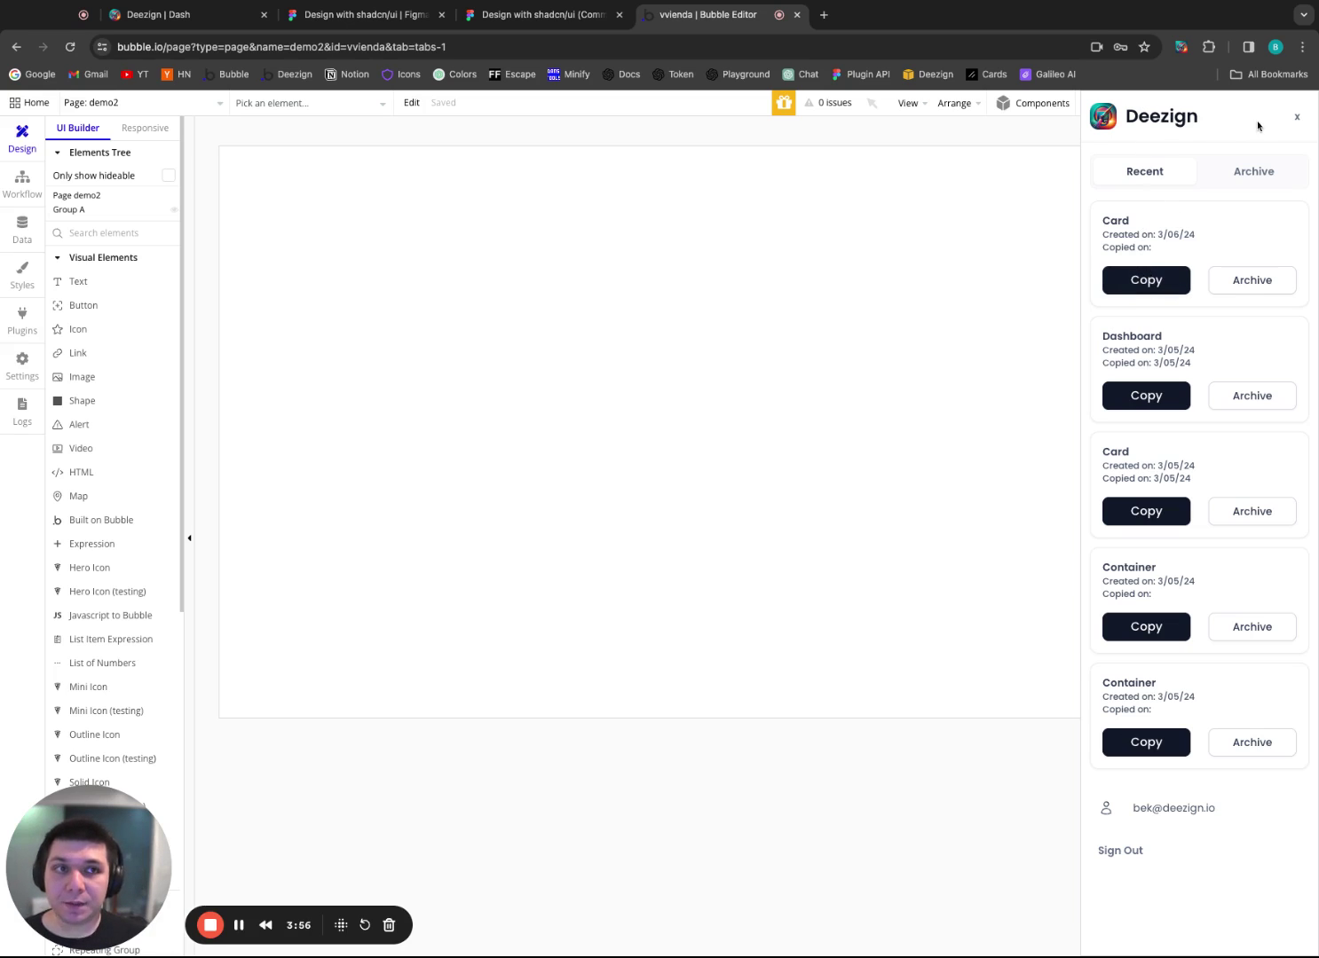
left_click(1296, 116)
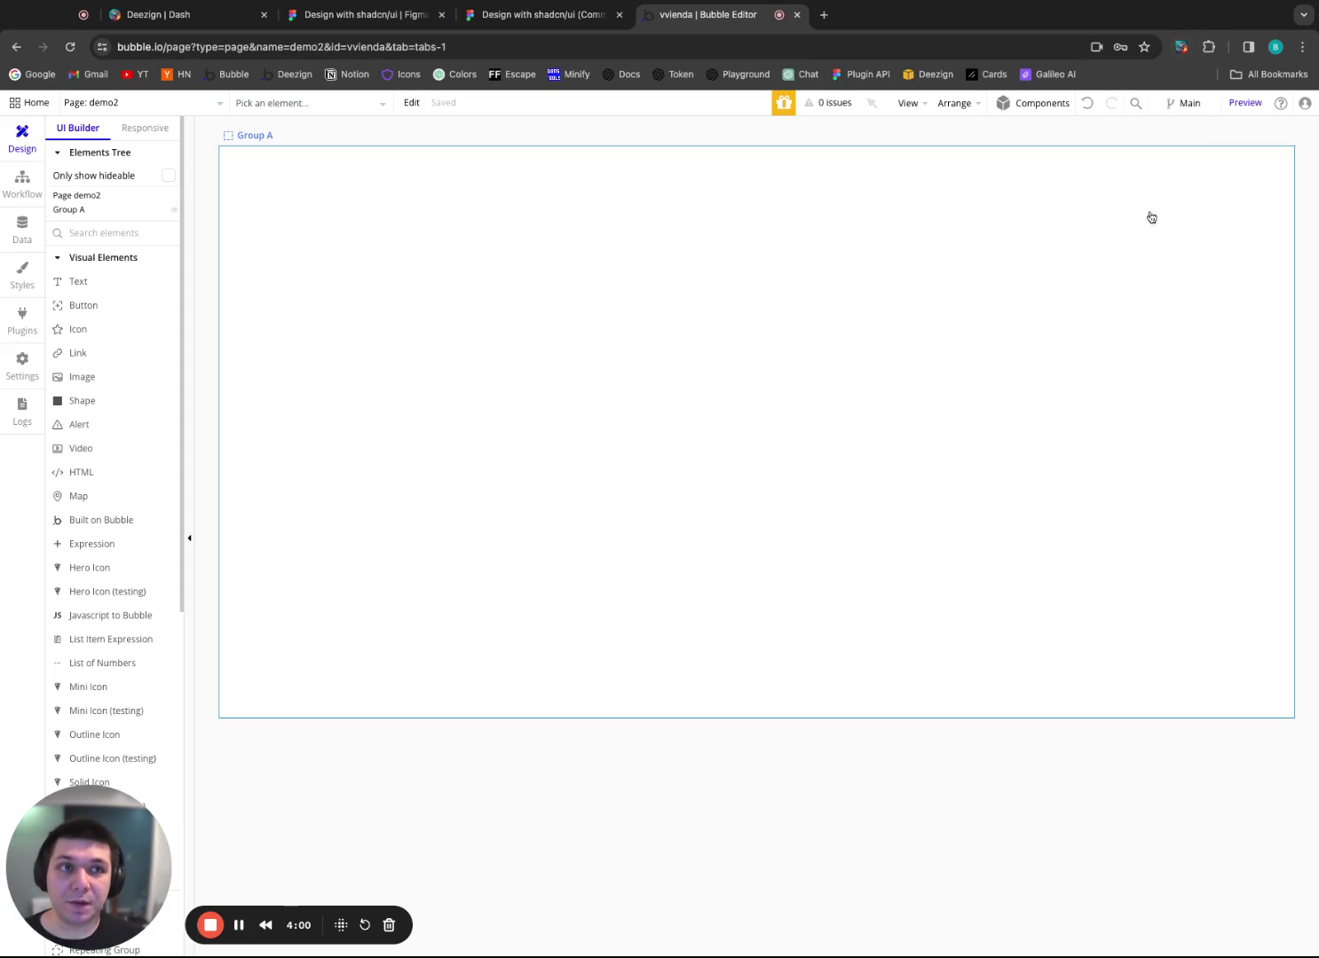
left_click(1180, 47)
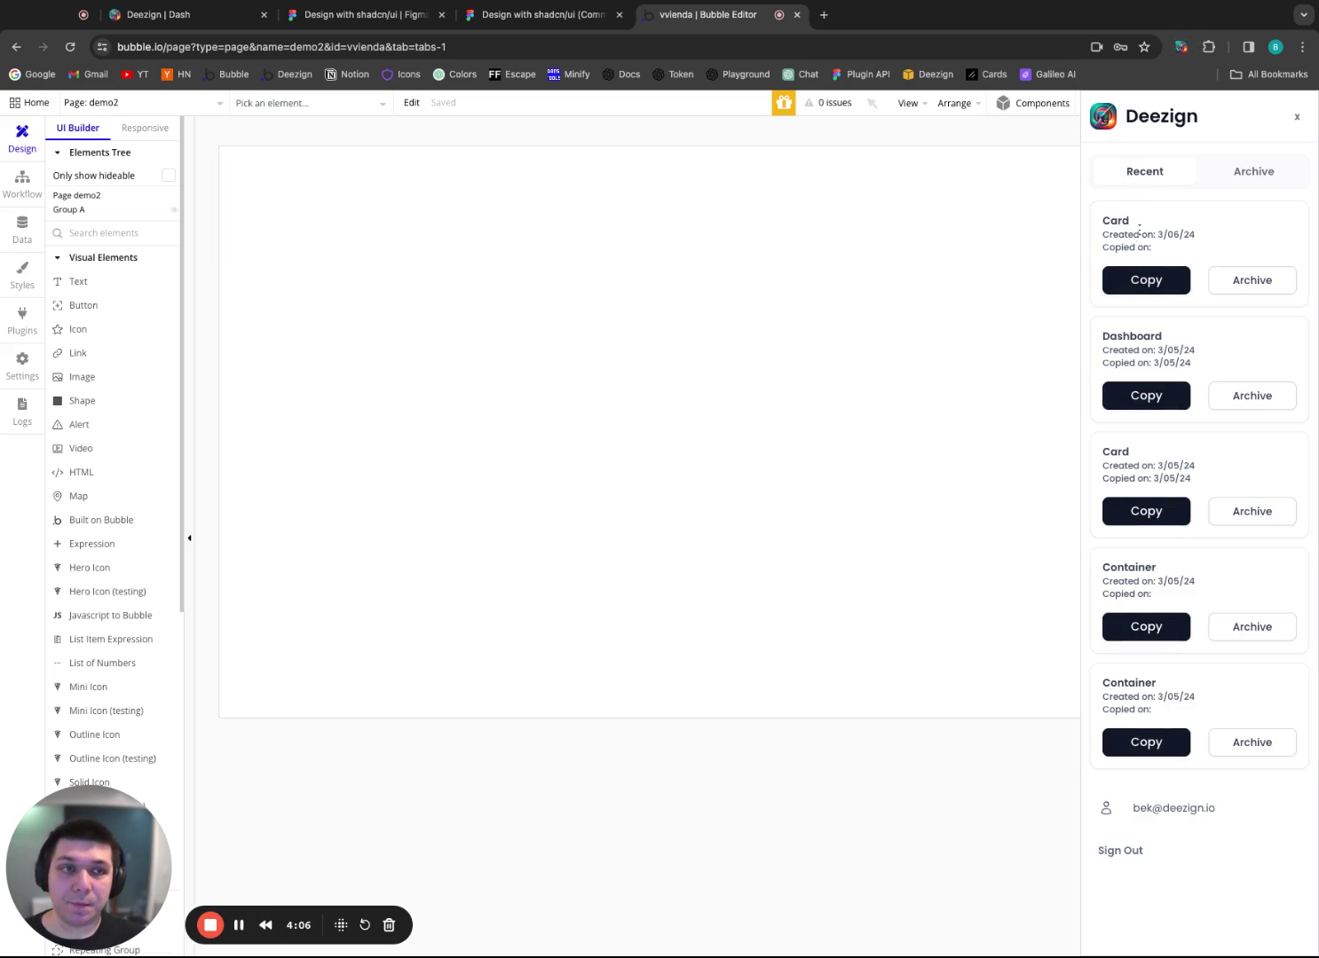
left_click(1145, 280)
Paste the card into Group A, then close the property editor and Deezign panel.
left_click(466, 281)
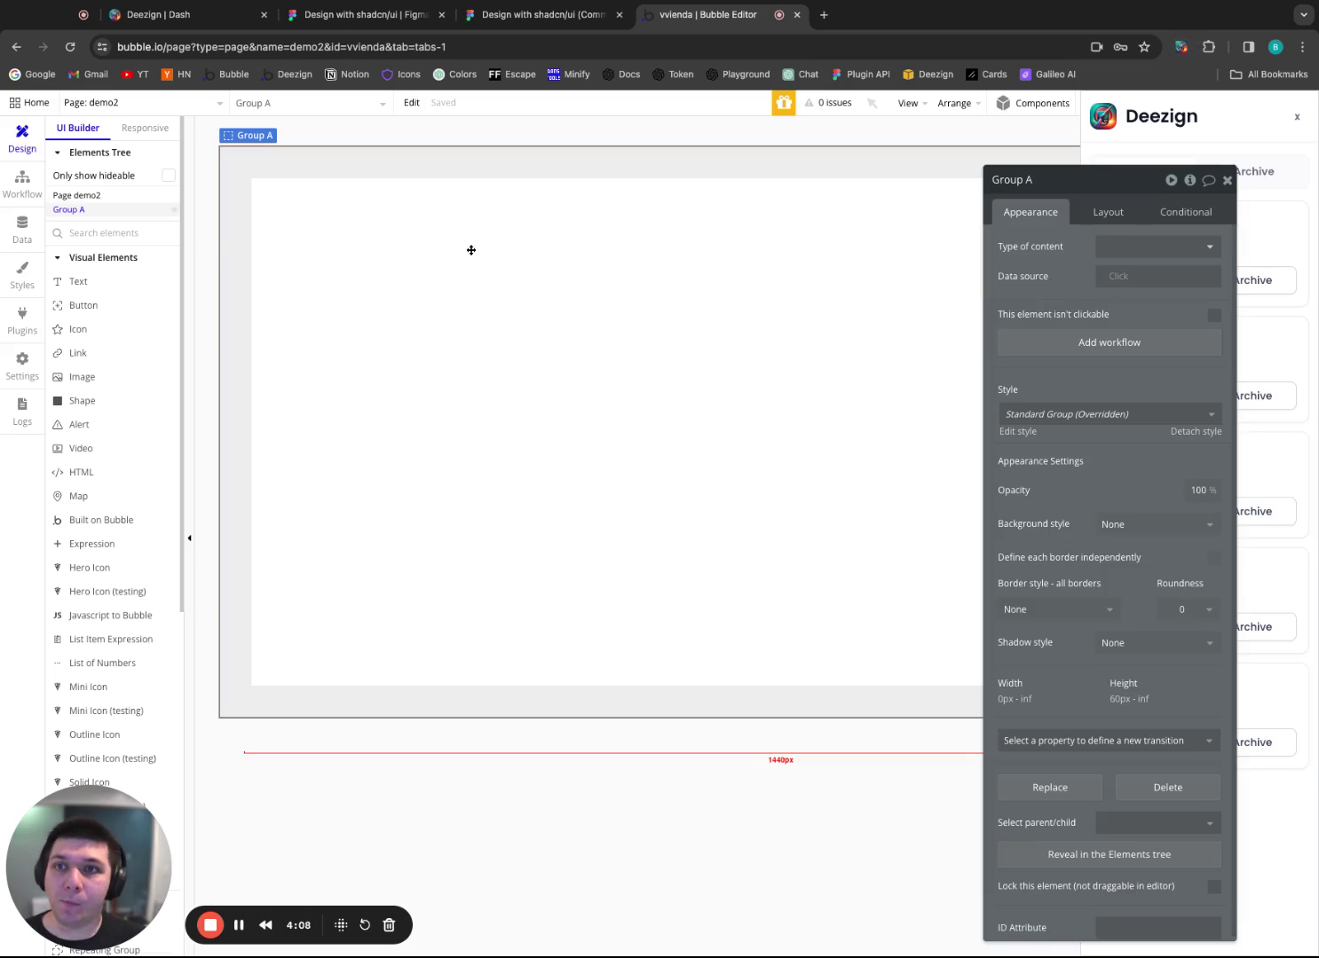
right_click(472, 250)
left_click(514, 431)
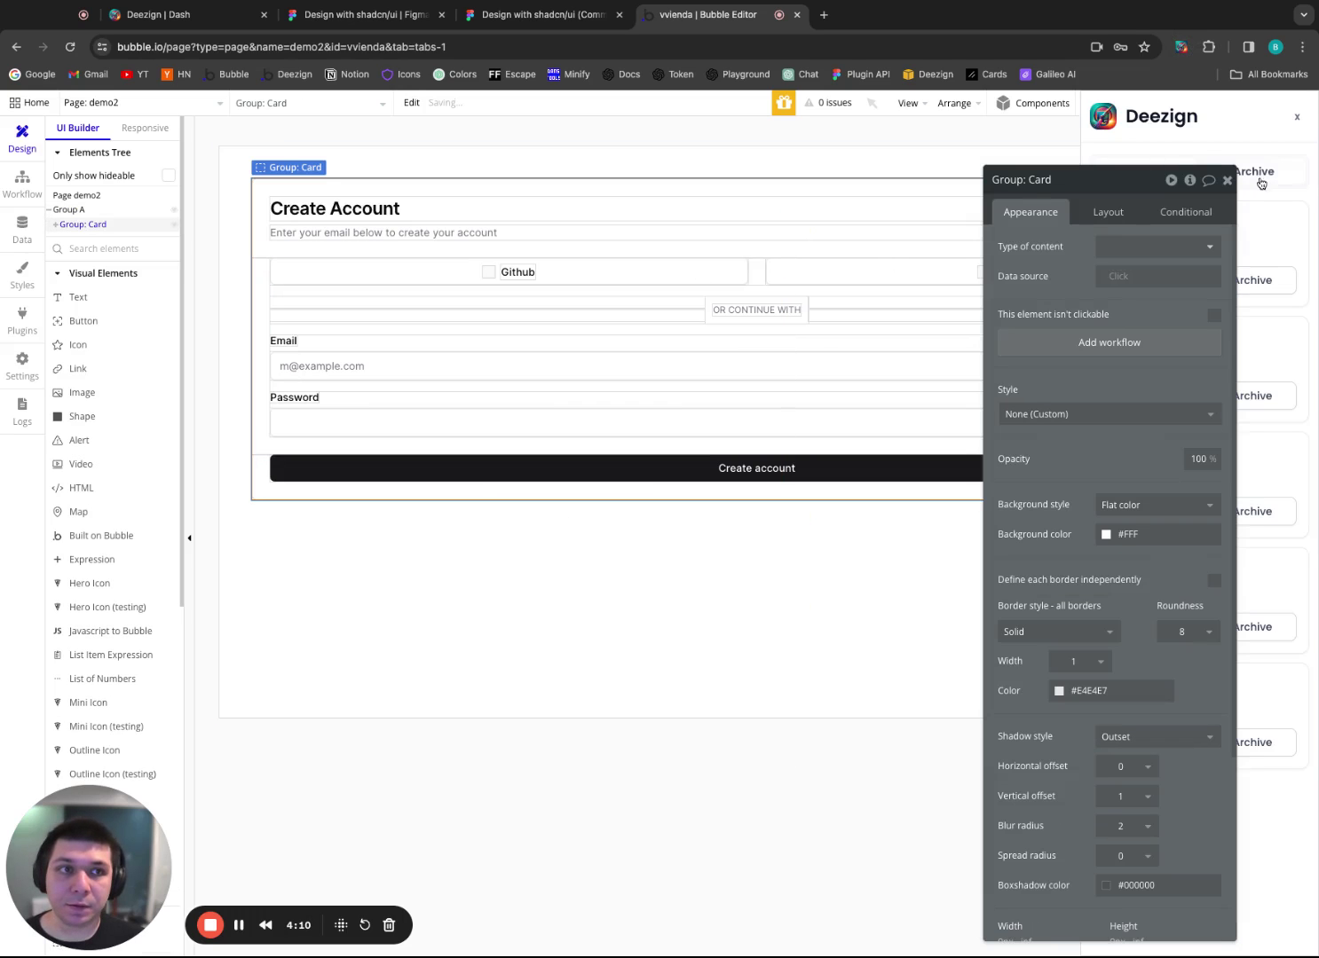
left_click(1226, 180)
left_click(1286, 120)
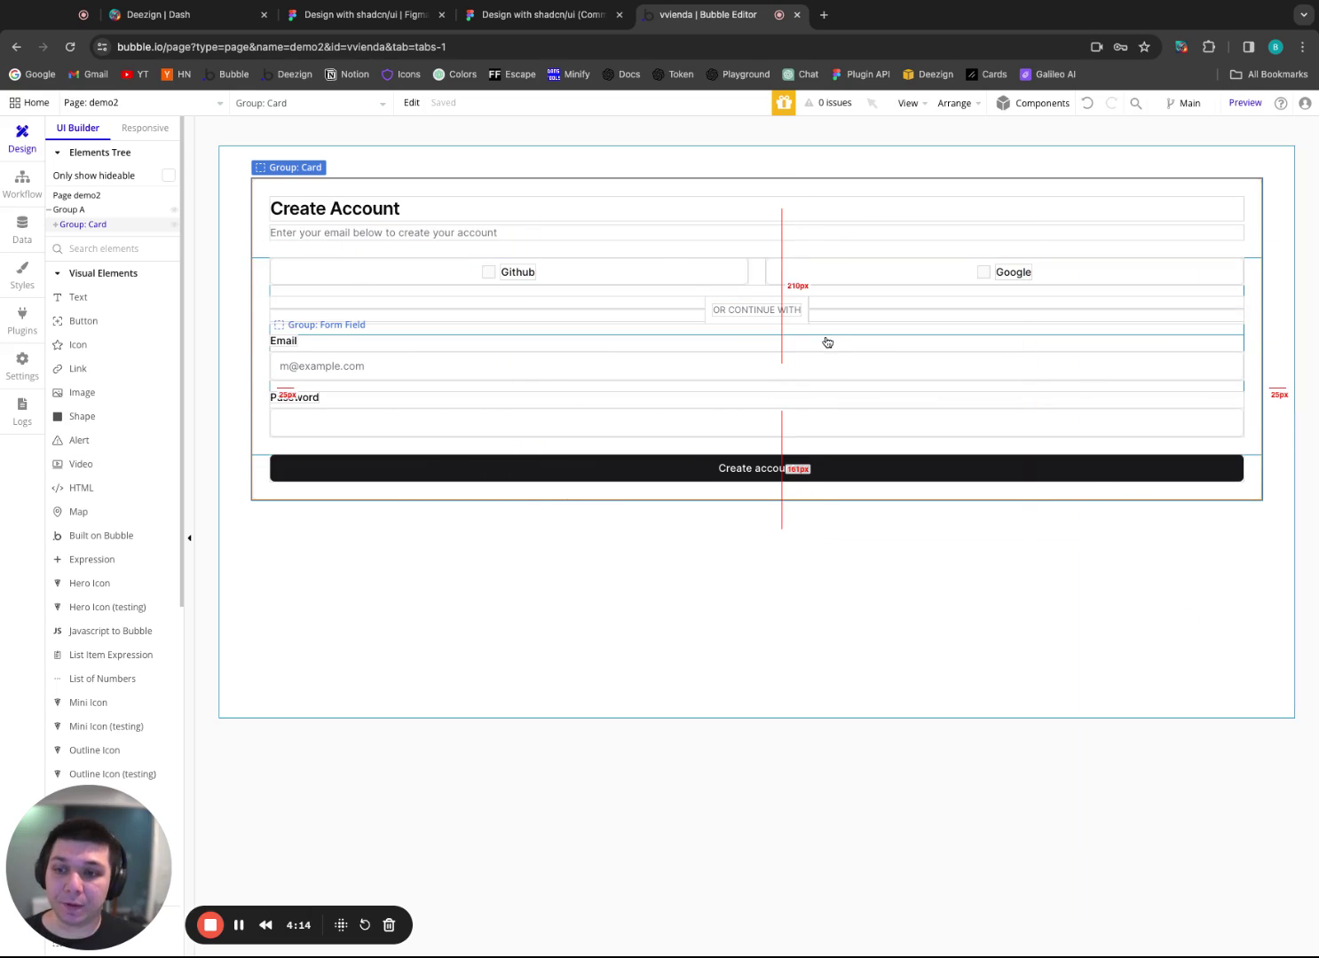
Switch back to the Figma 'Design with shadcn/ui' tab.
left_click(515, 15)
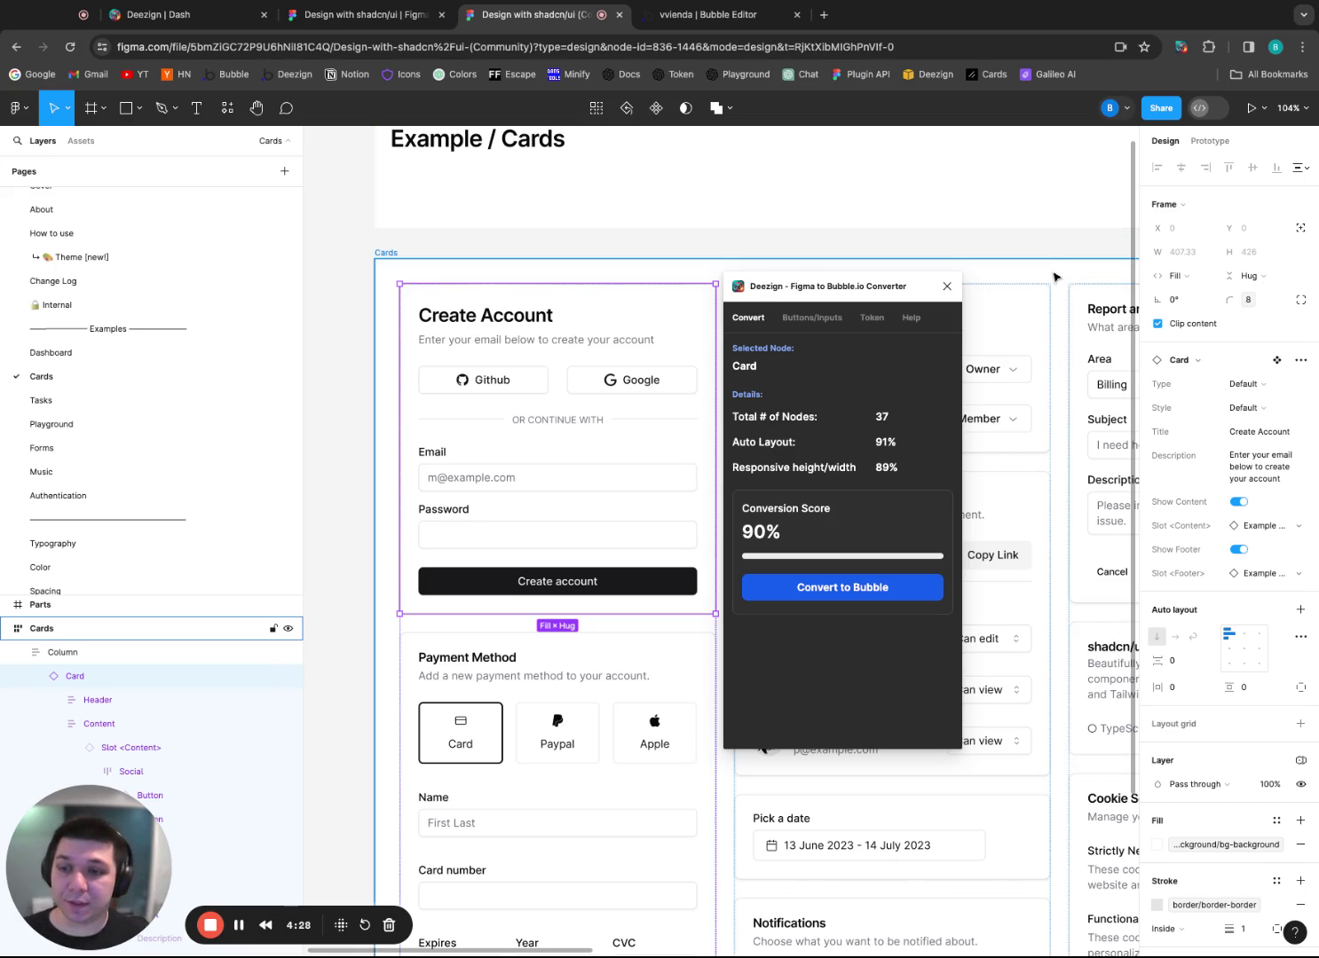
Give the Card group a 480 px max width and 320 px min width, centred horizontally.
left_click(710, 15)
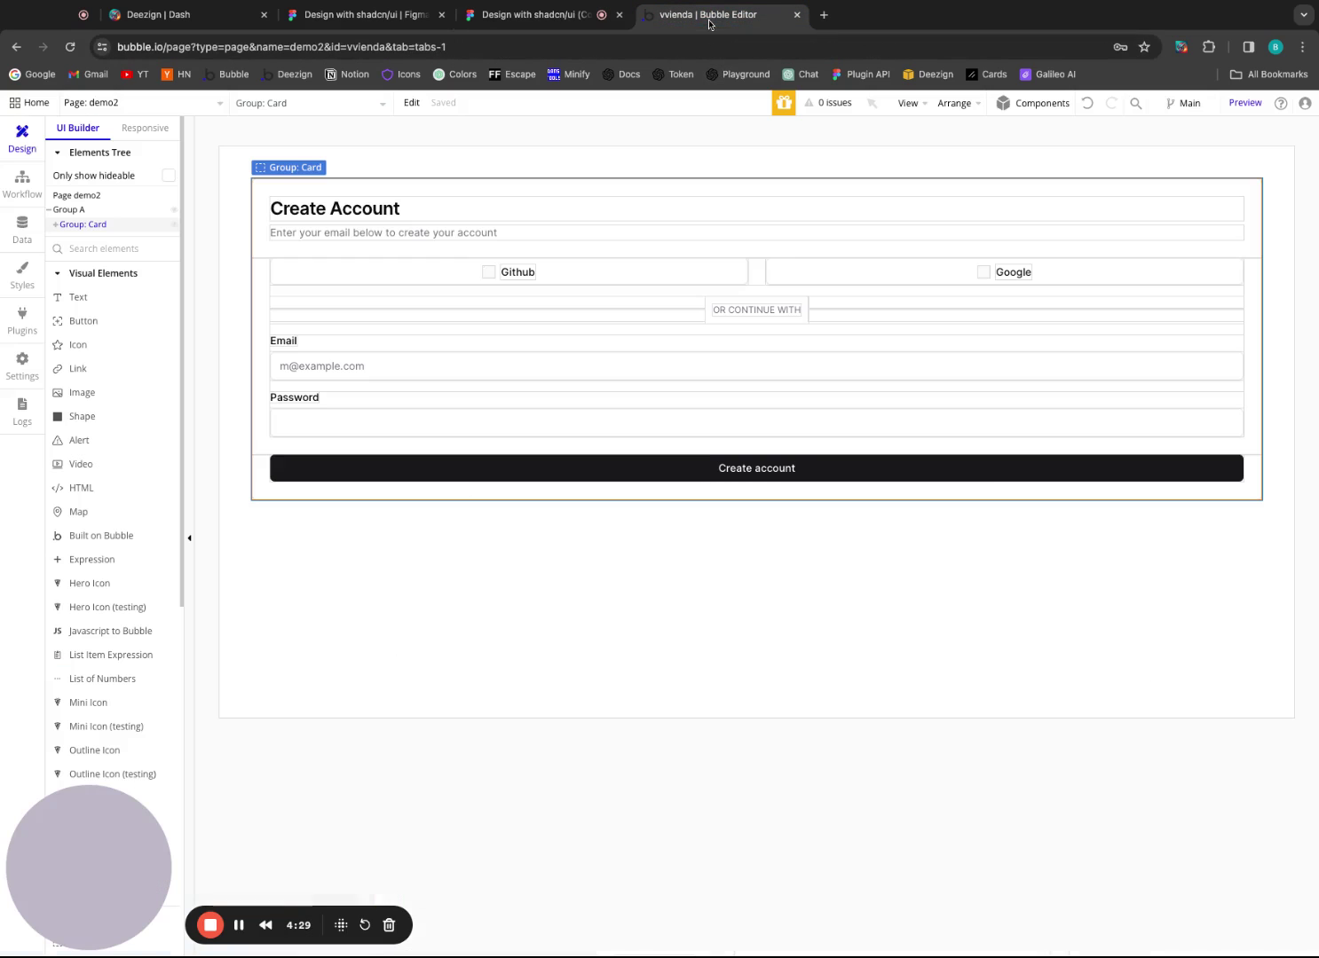
left_click(100, 225)
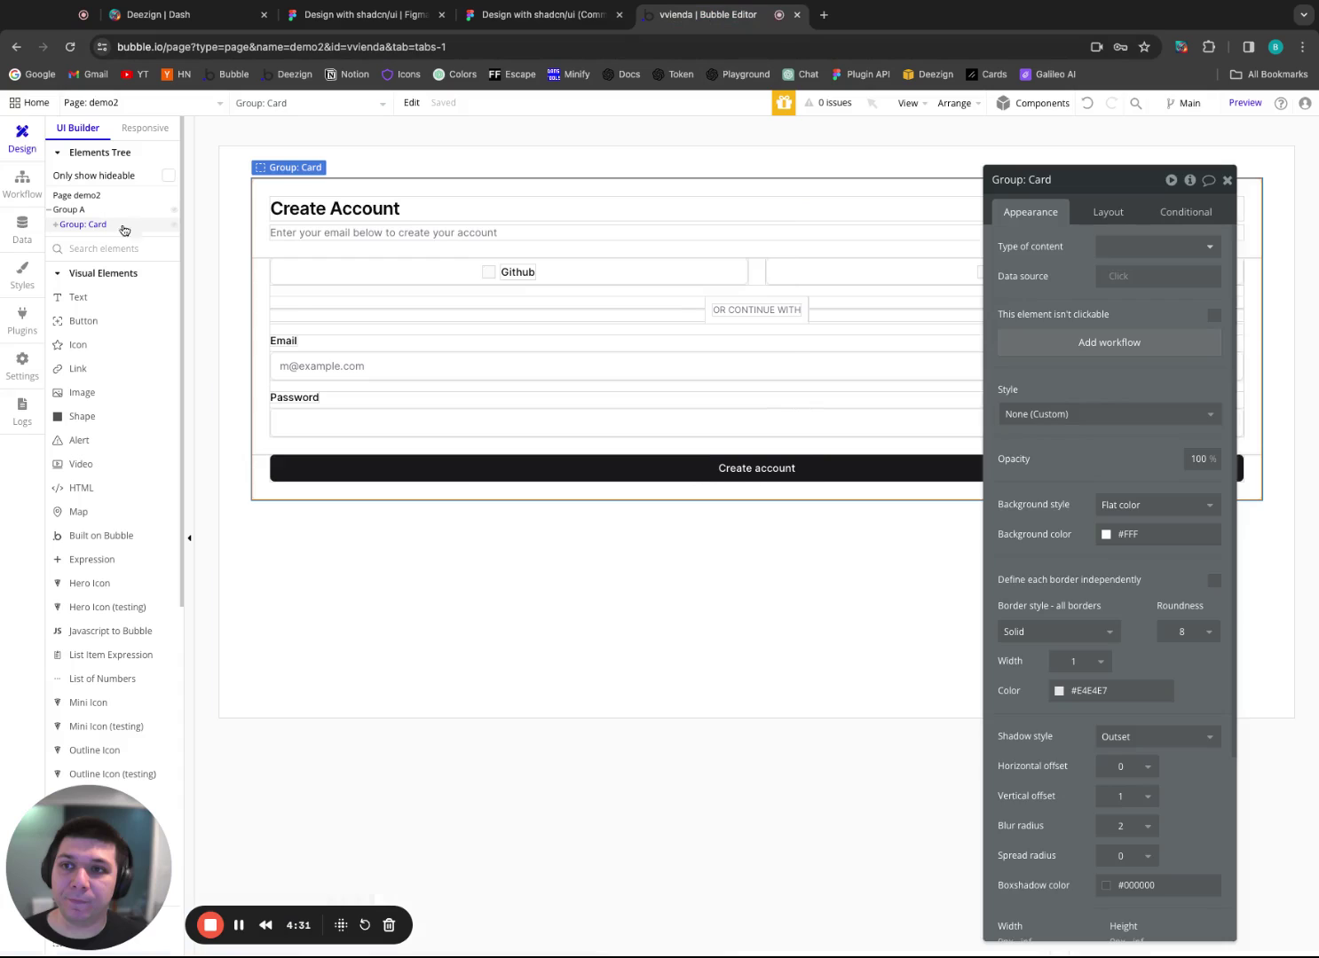
left_click(1106, 207)
left_click(1178, 516)
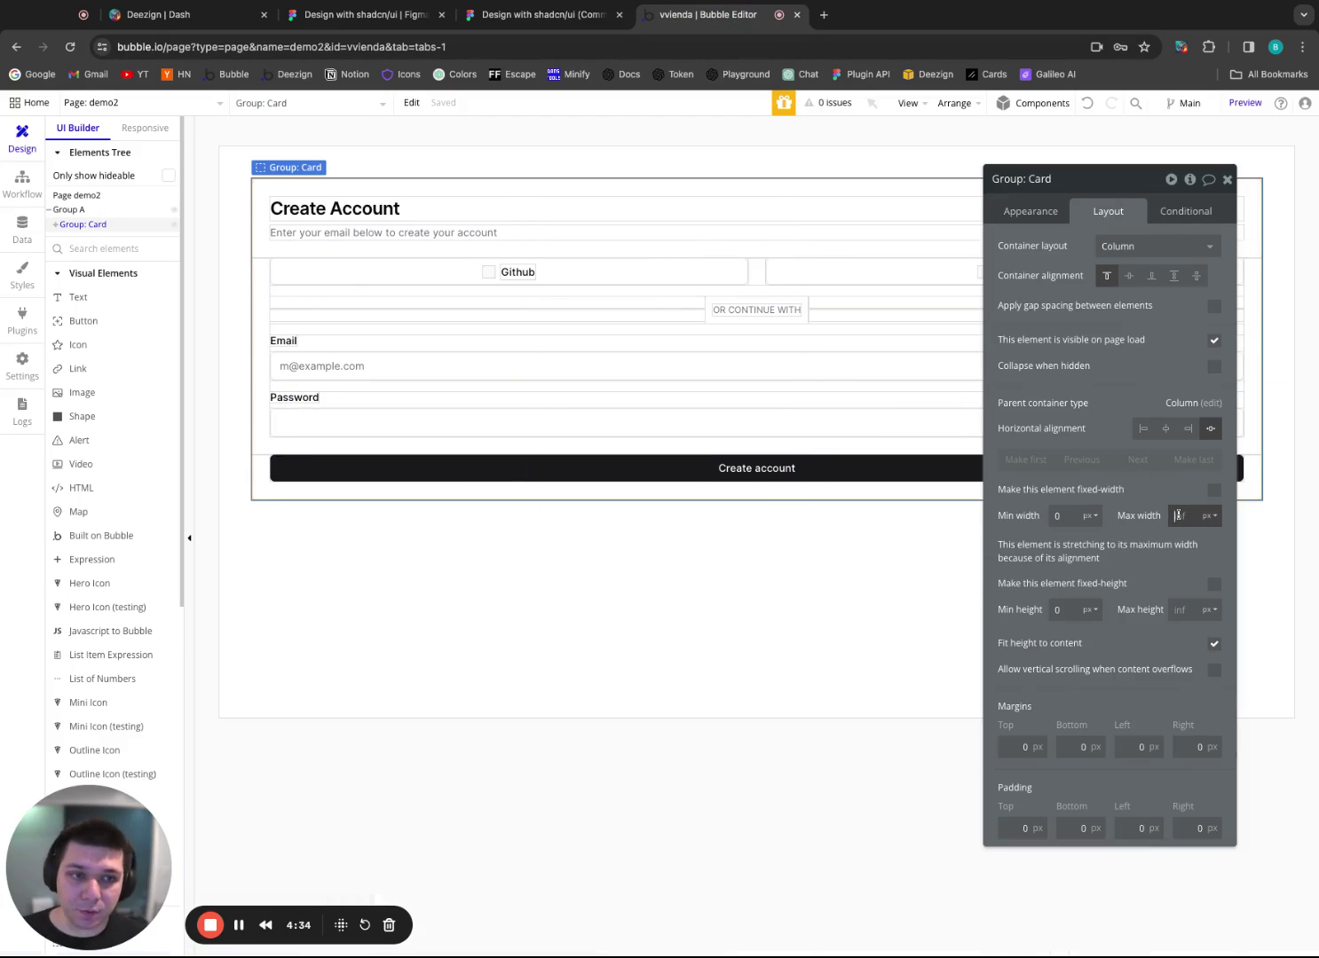
type("480")
key("Tab")
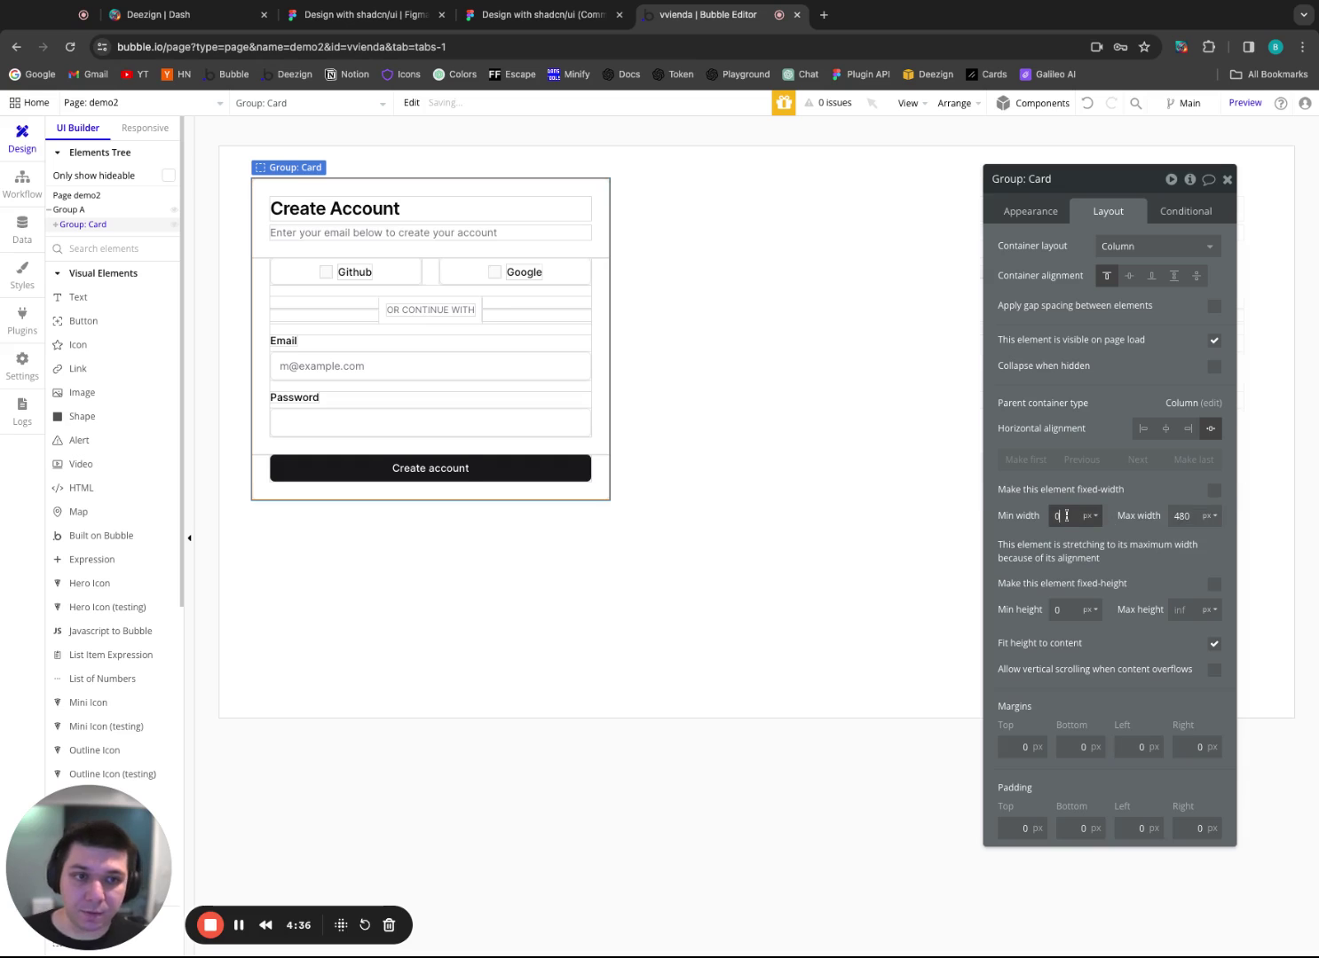
type("32")
left_click(1132, 538)
type("0")
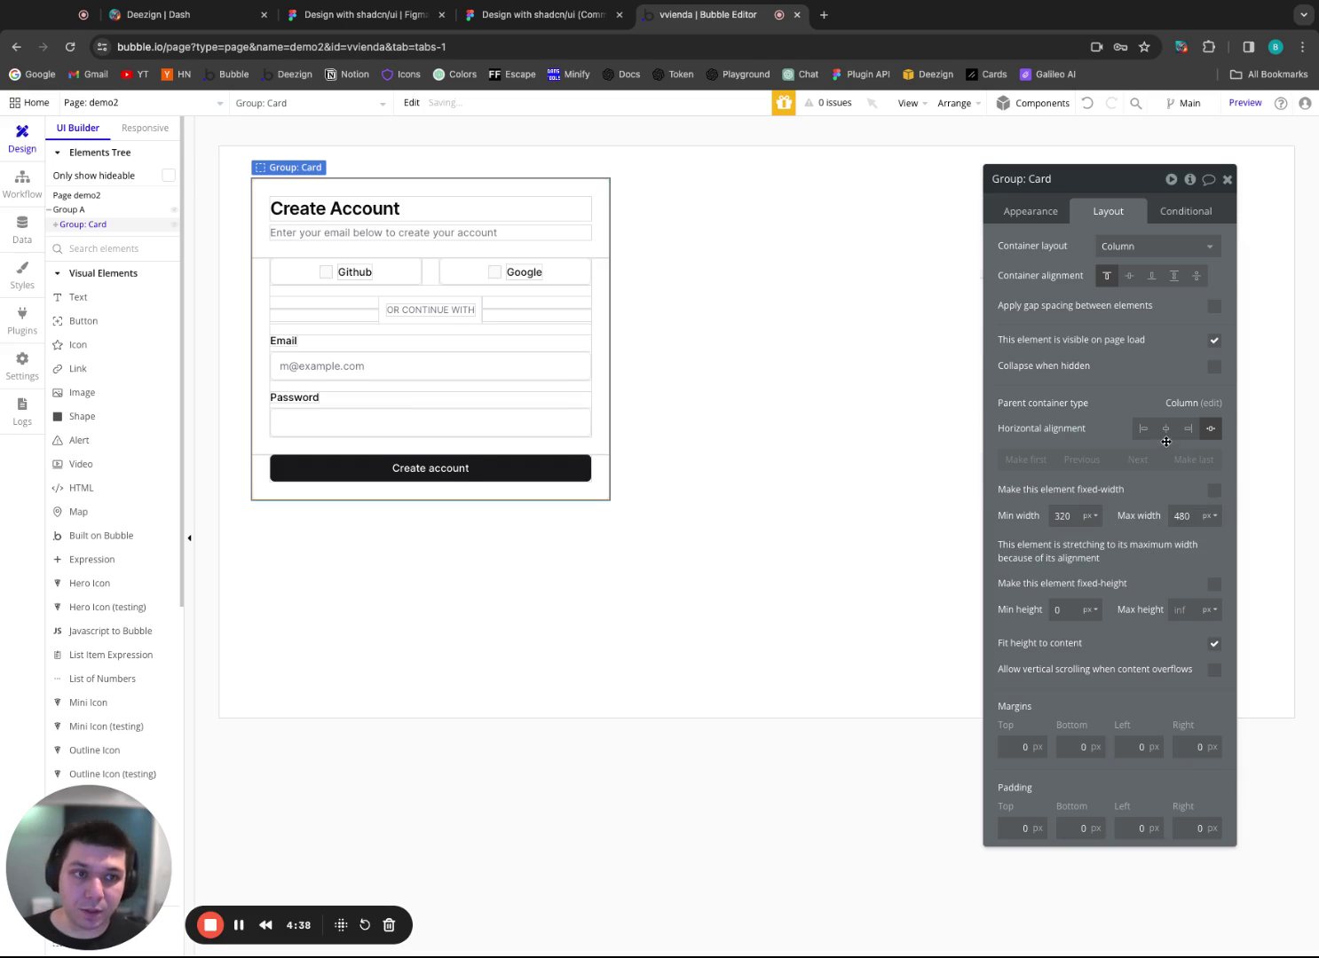
left_click(1165, 433)
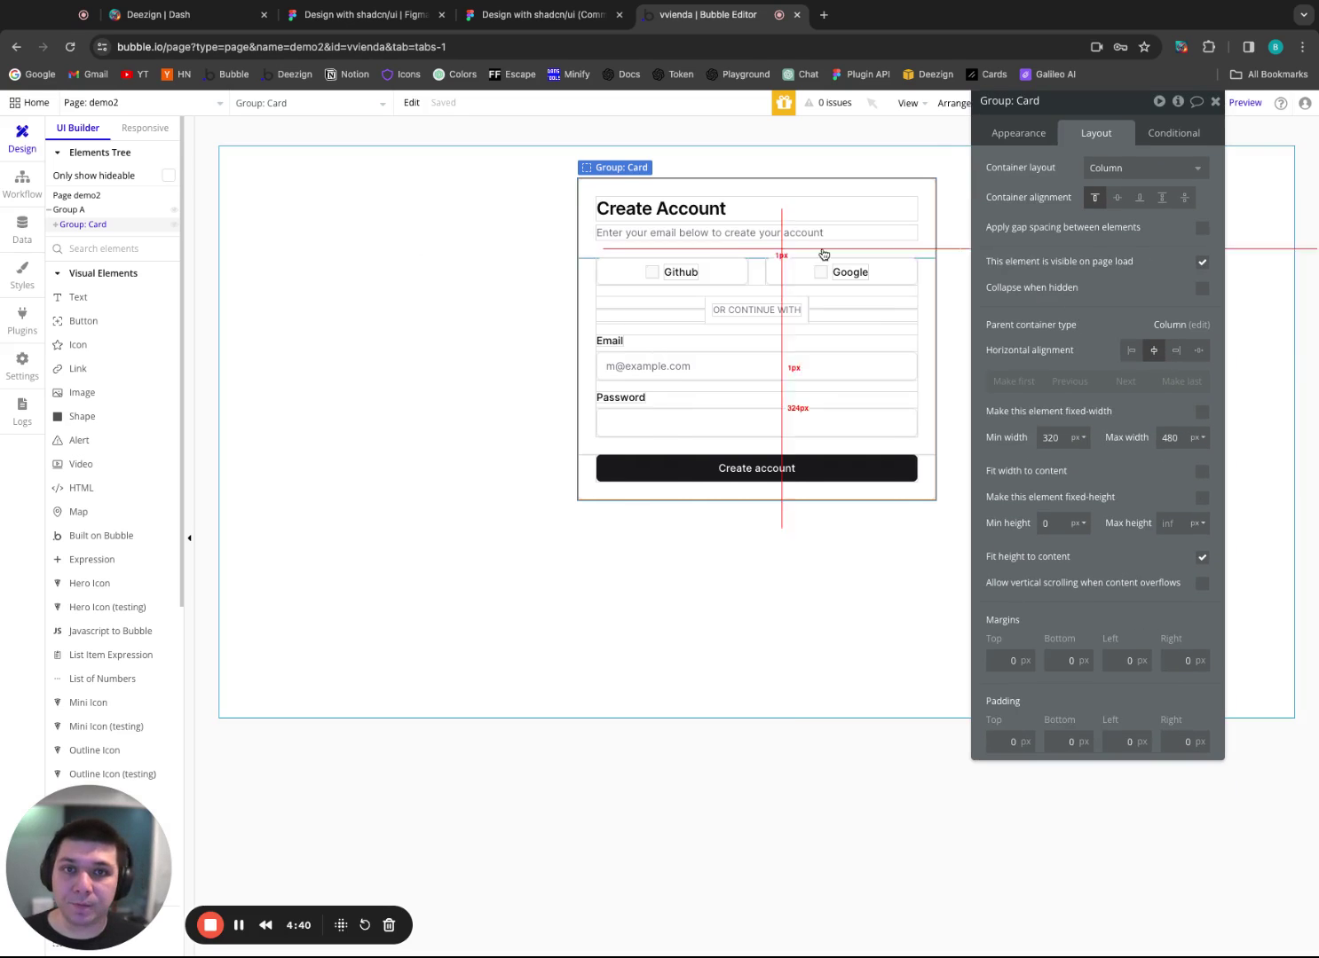
Set the Password input's content format to Password and give it an asterisk placeholder.
left_click(648, 370)
left_click_drag(1050, 197, 1031, 269)
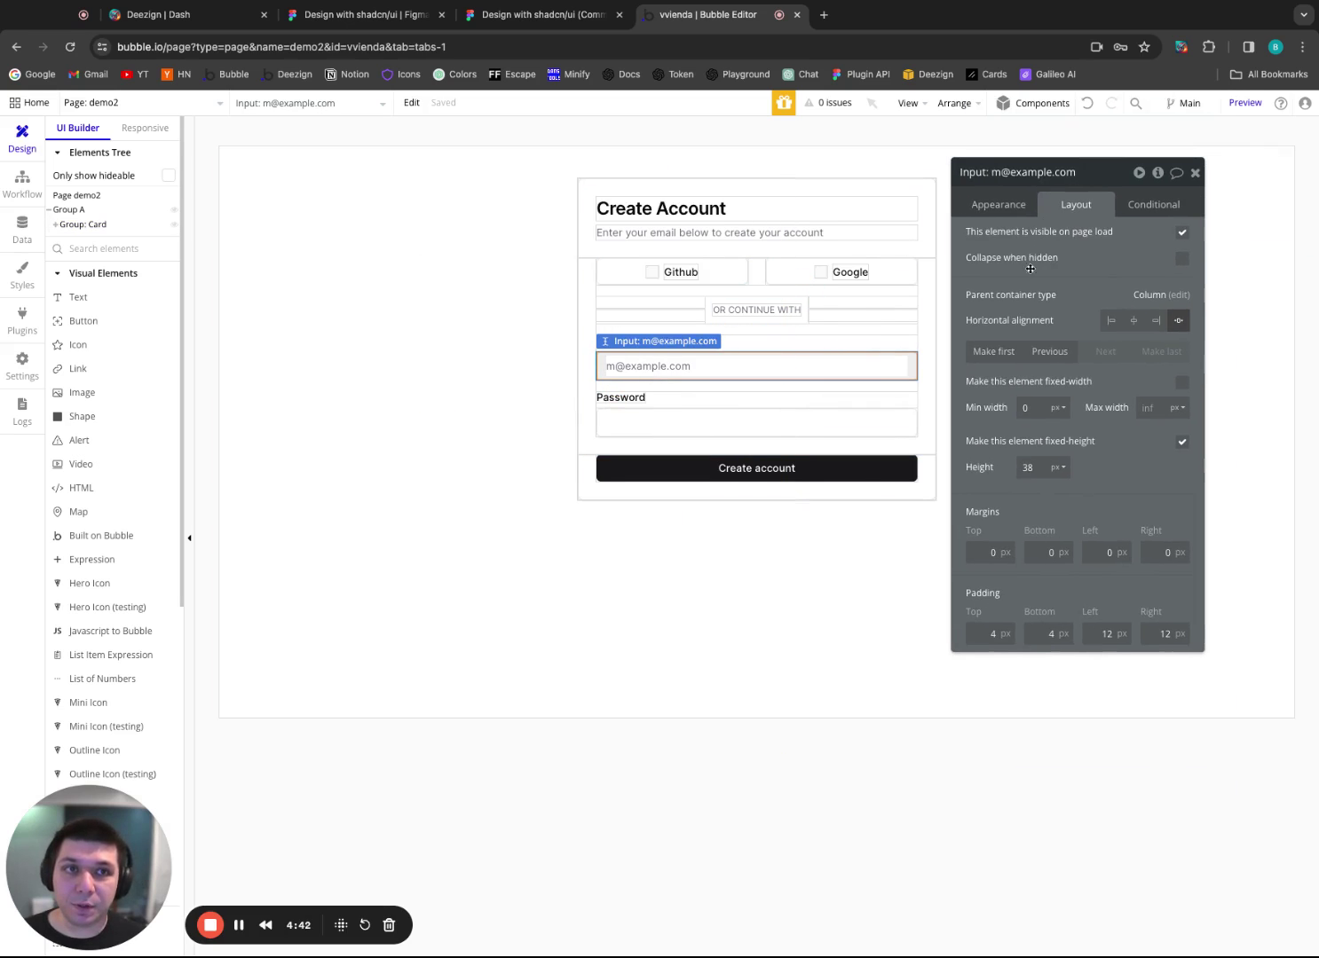
left_click(1003, 211)
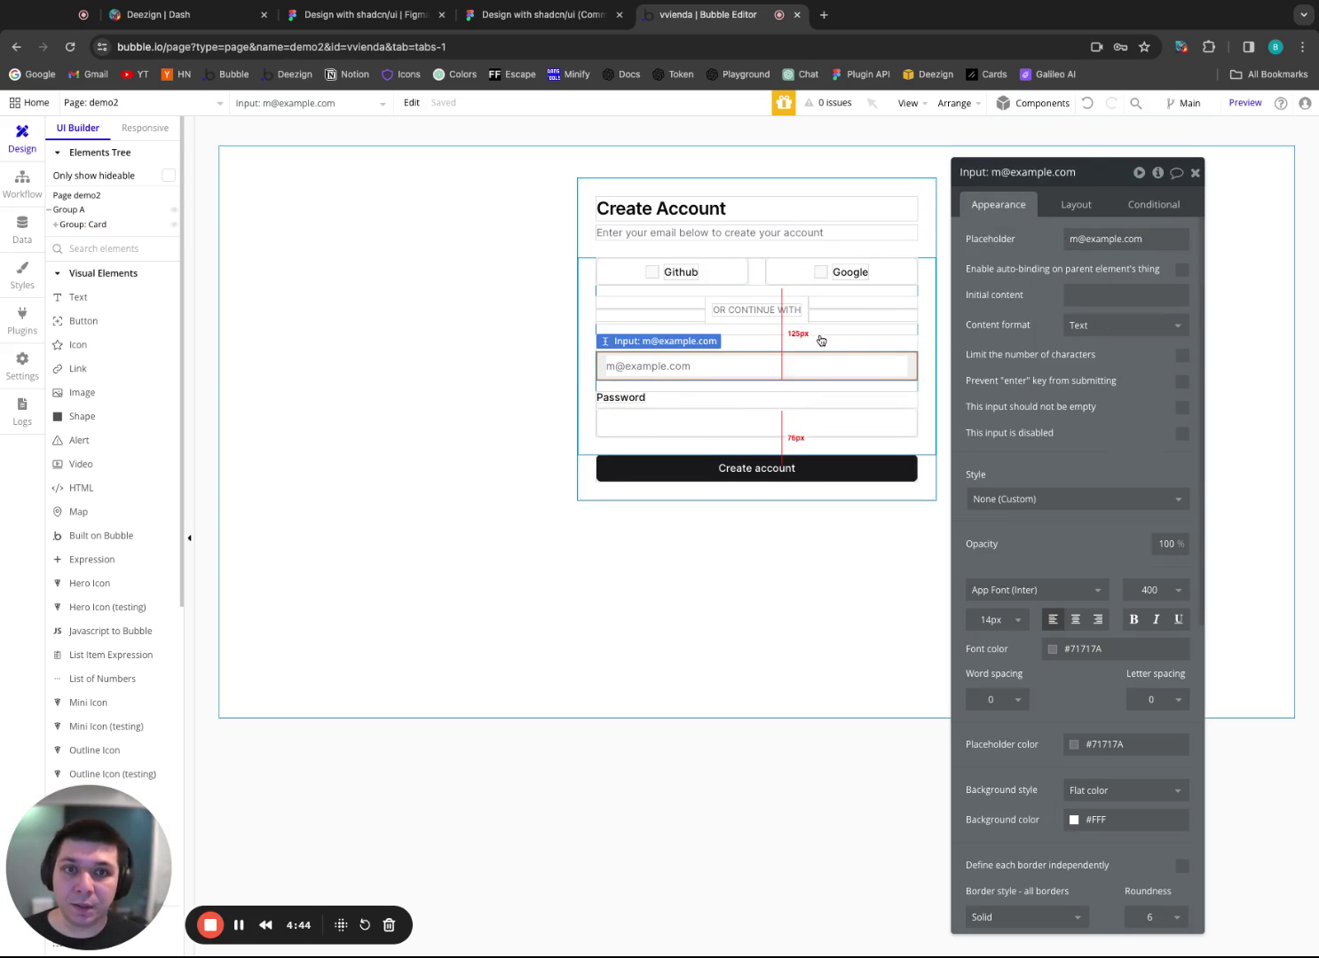
left_click(737, 415)
left_click(1154, 325)
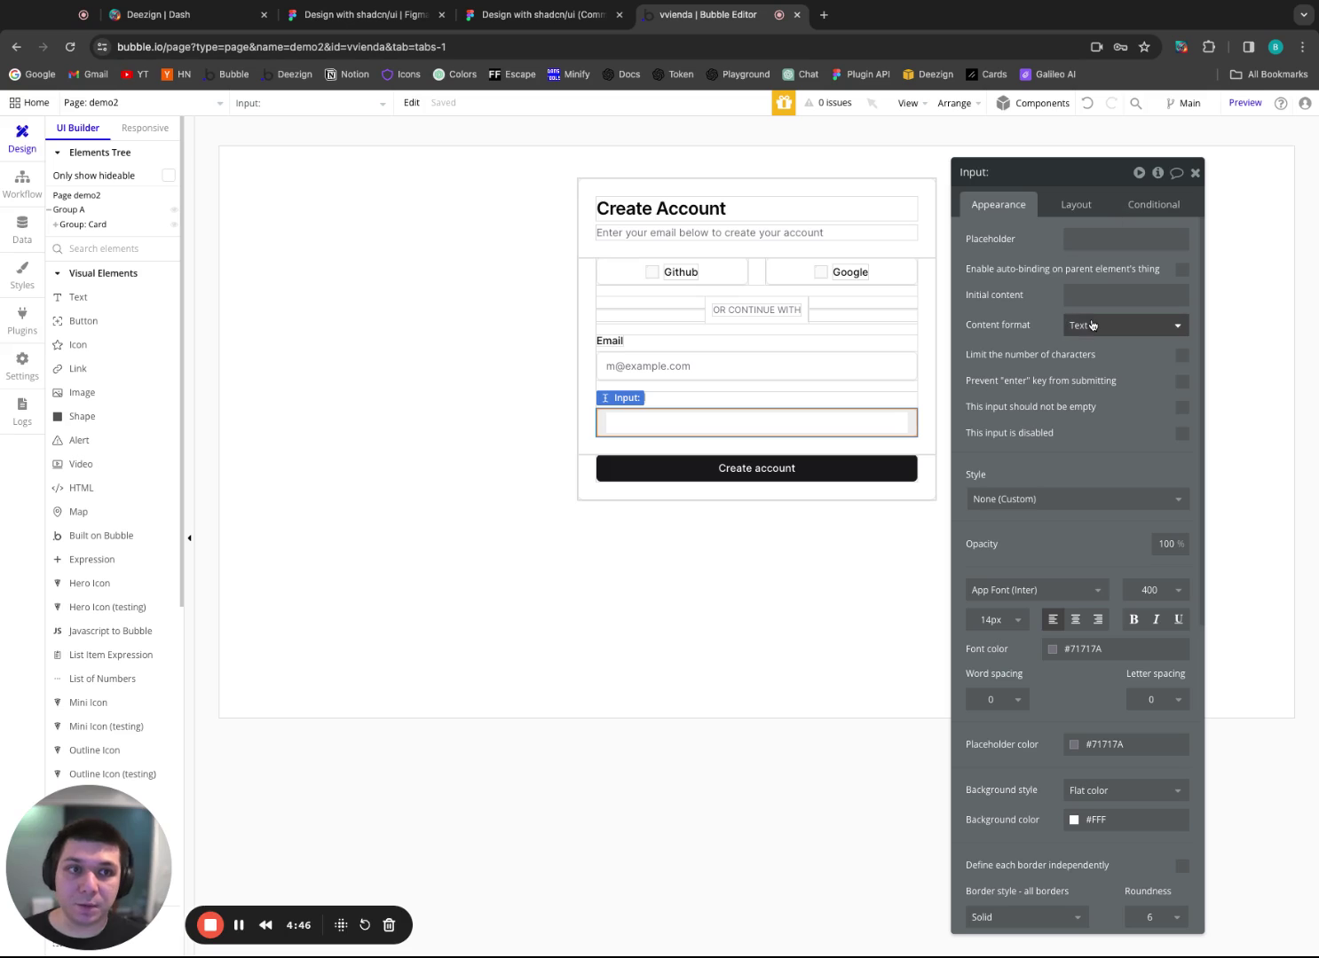
left_click(1111, 429)
left_click(1078, 240)
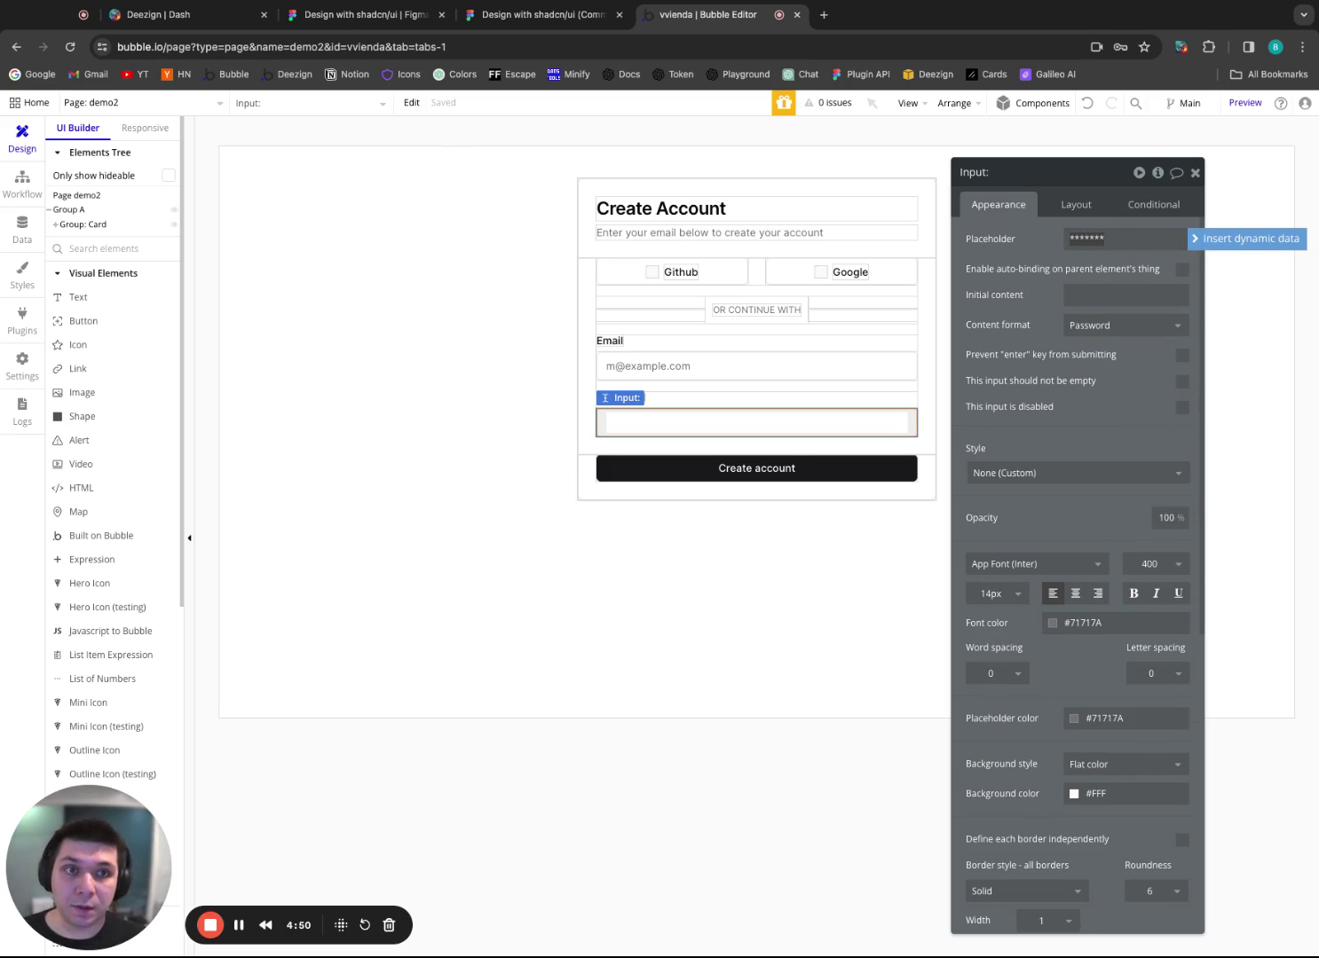
left_click(759, 480)
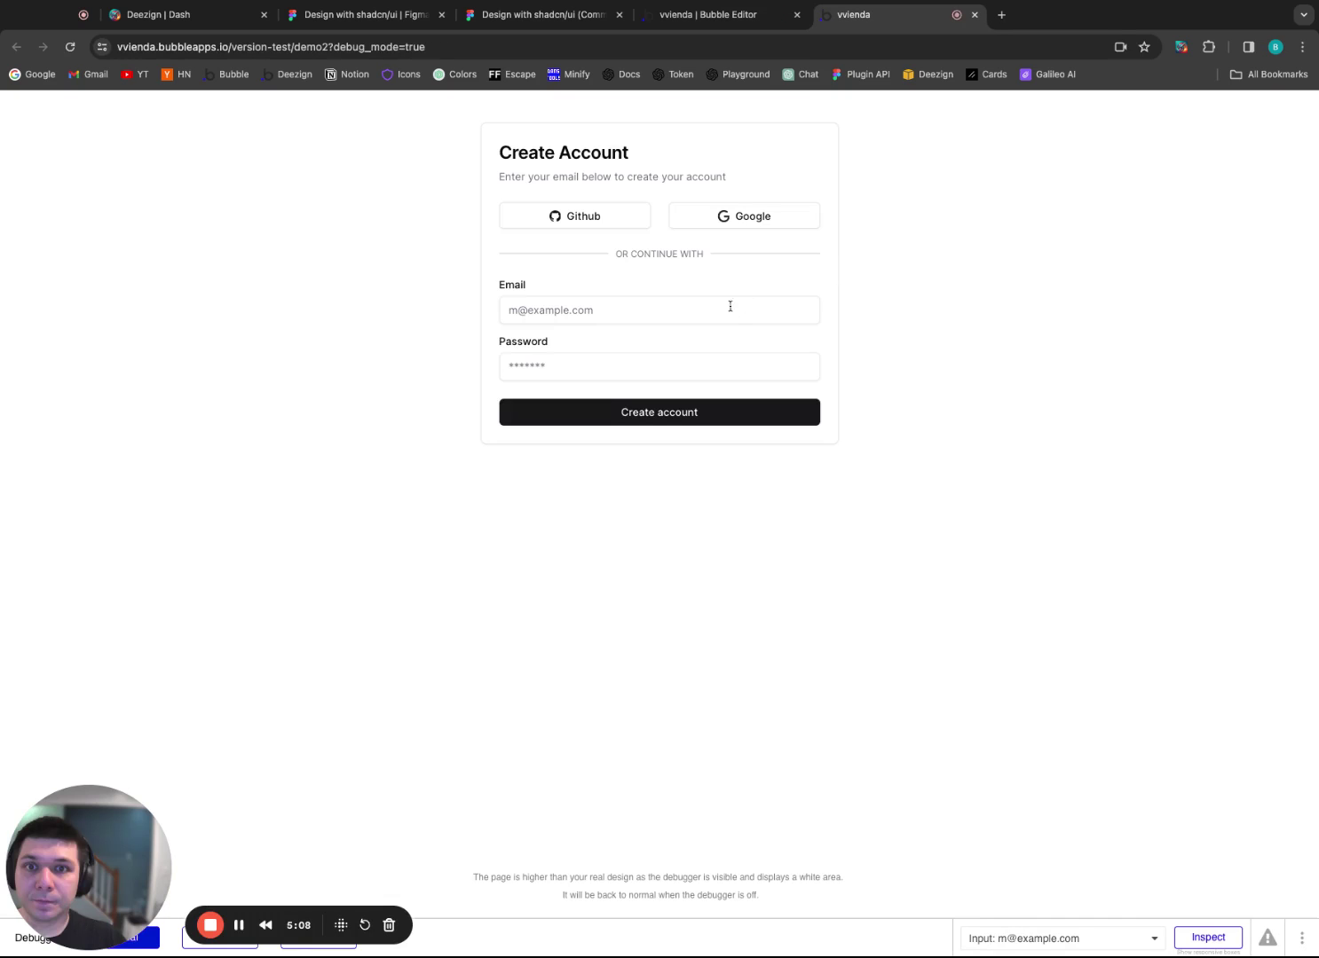
In the live preview, type 'adfas' into the Email field, then clear it.
left_click(591, 307)
type("ad")
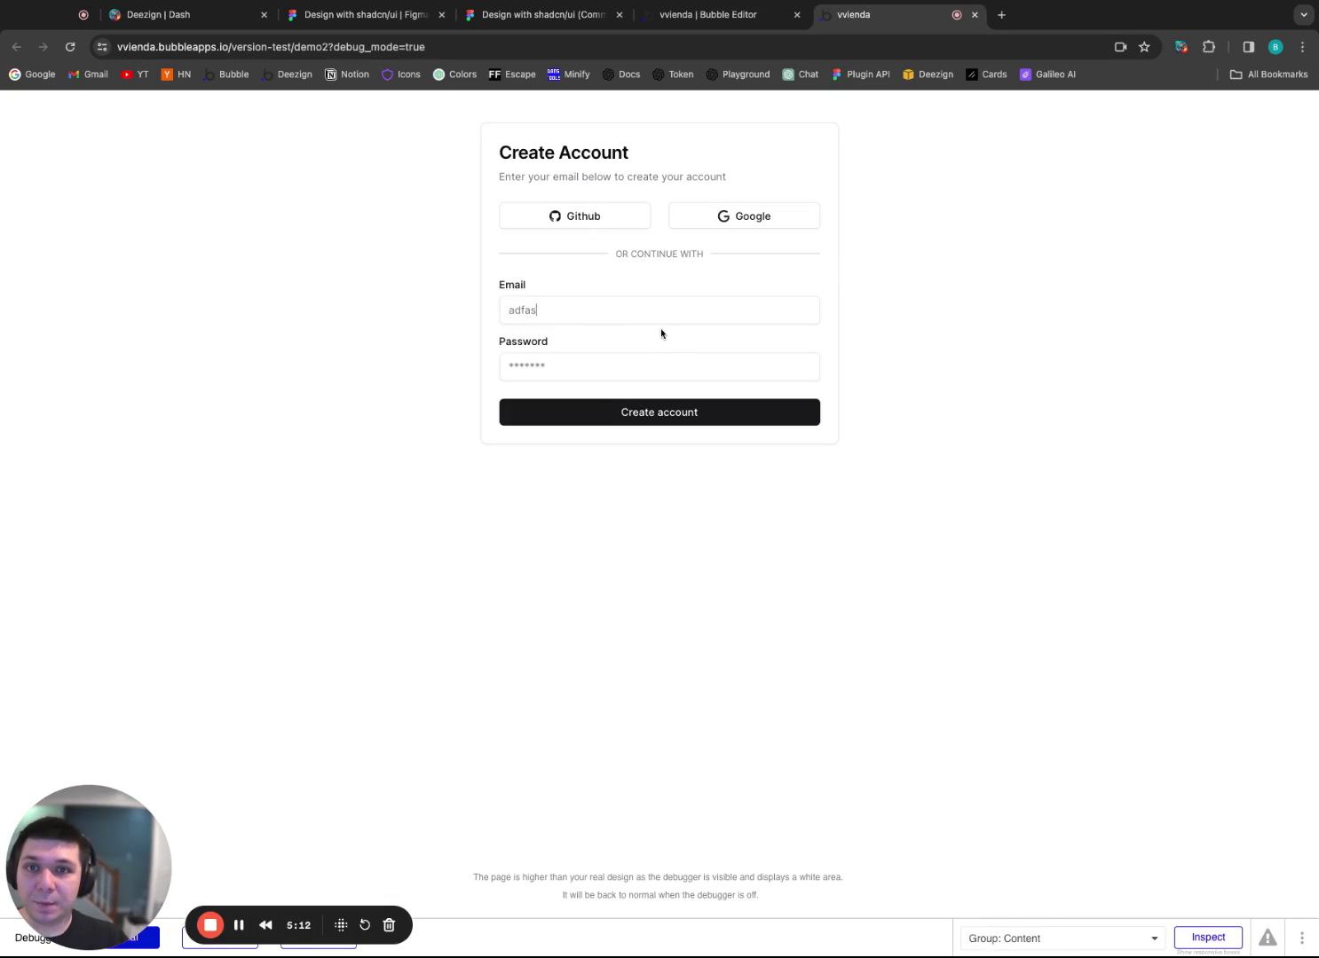
type("fas")
key("super+a")
key("BackSpace")
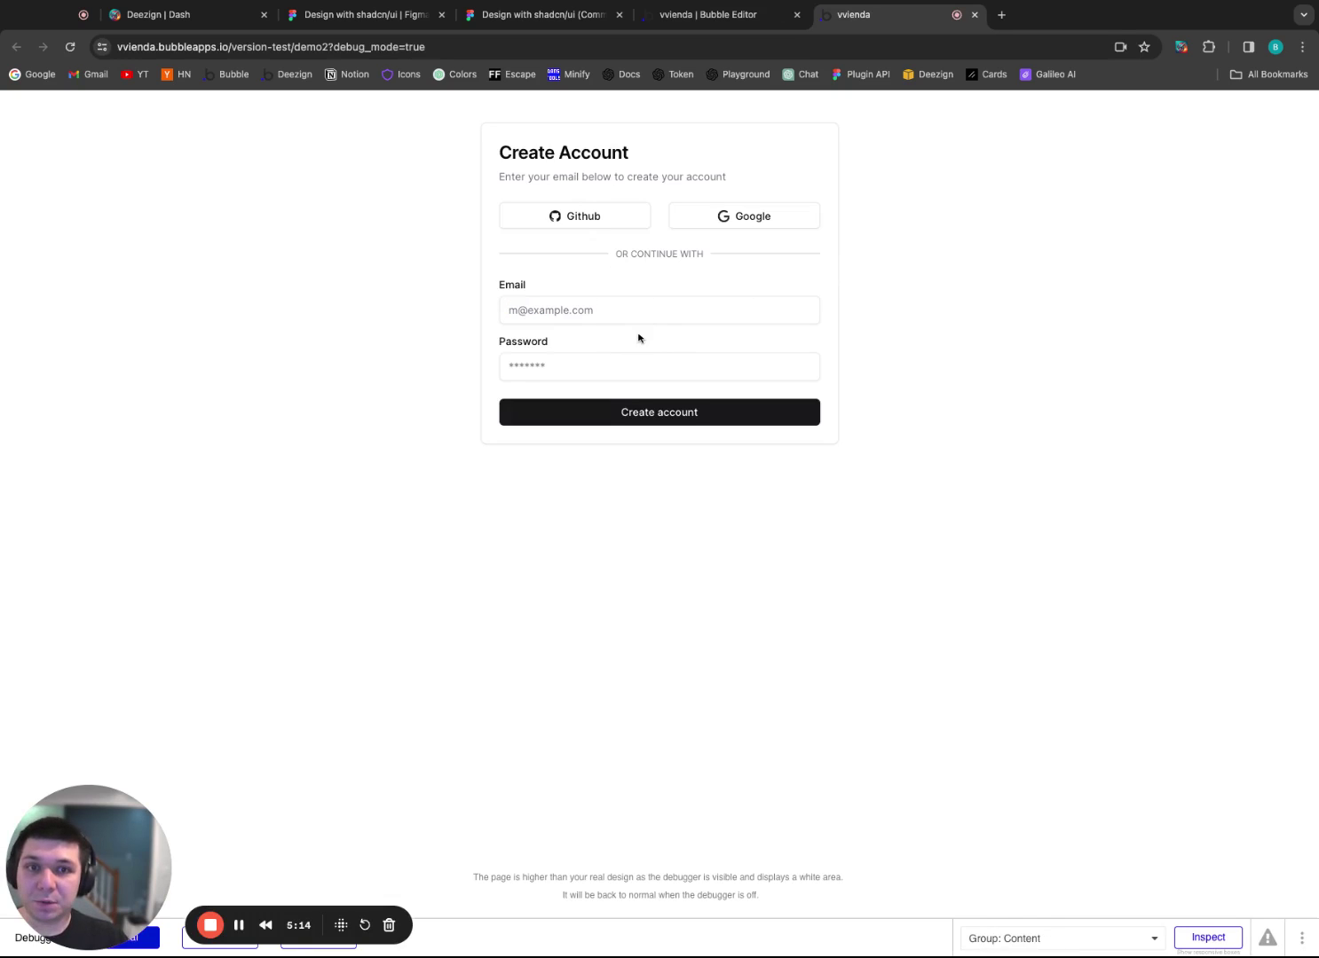